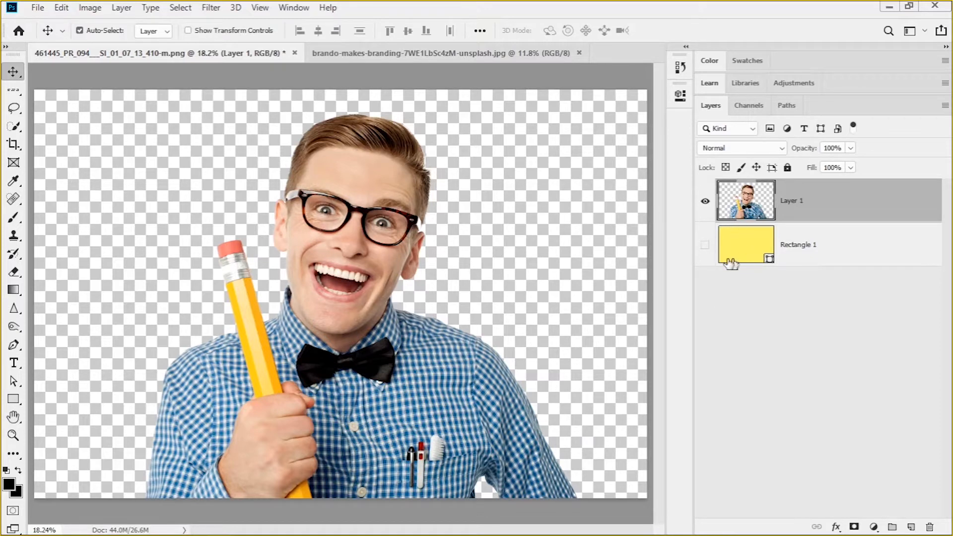
# Preview the man's cutout against the yellow rectangle layer and hide that layer again
pyautogui.click(705, 245)
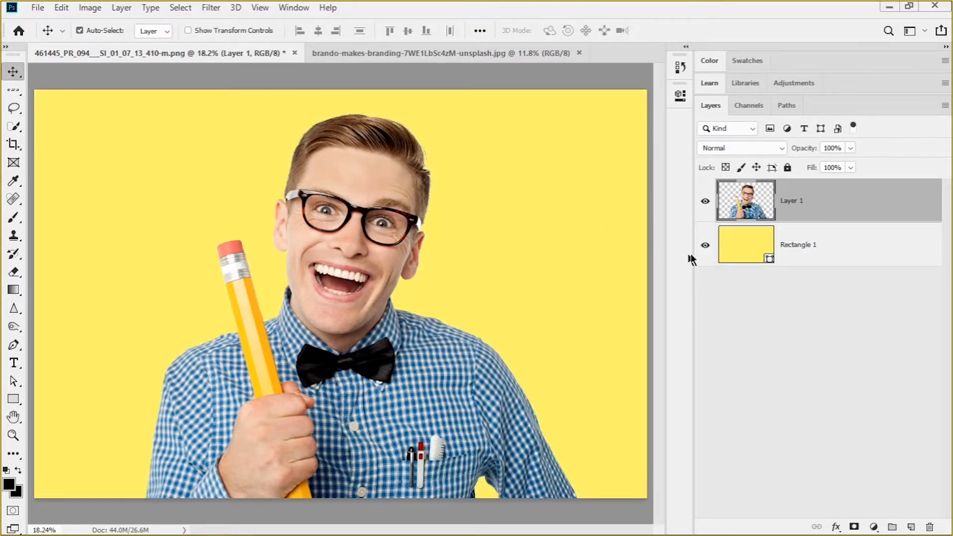
pyautogui.scroll(-2, 449, 188)
pyautogui.scroll(1, 596, 245)
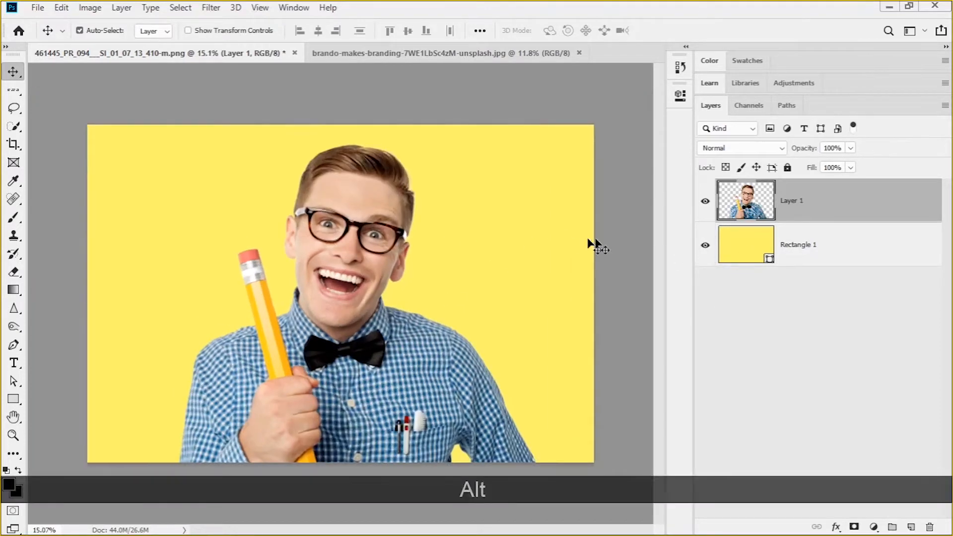
pyautogui.click(705, 244)
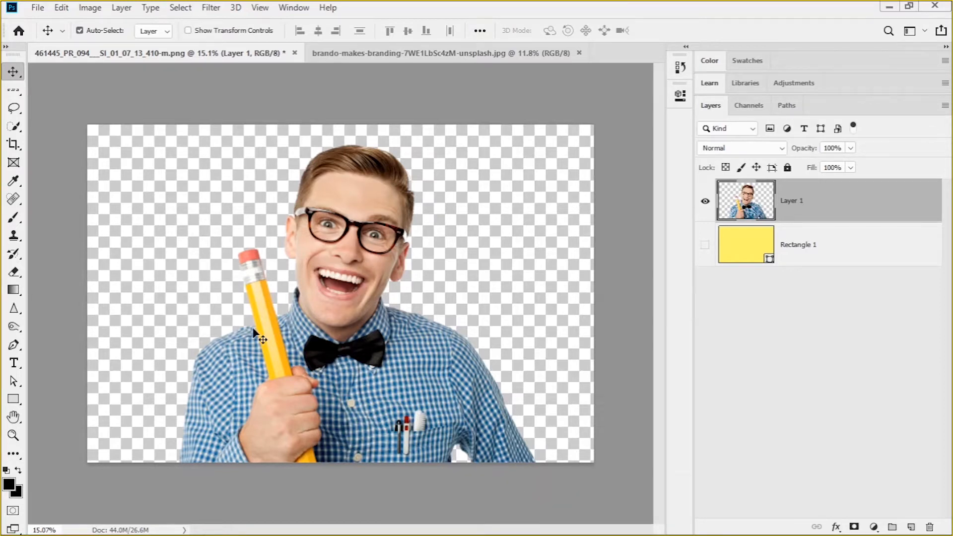
# Apply the Poster Edges filter to the man's layer with Edge Thickness 10, Edge Intensity 10 and Posterization 0
pyautogui.press('ctrl+KP_0')
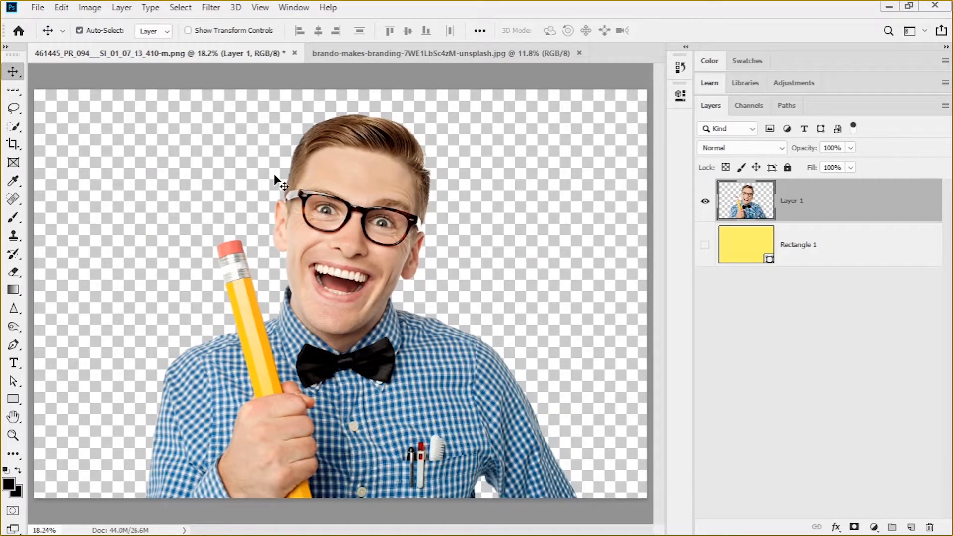
pyautogui.click(211, 7)
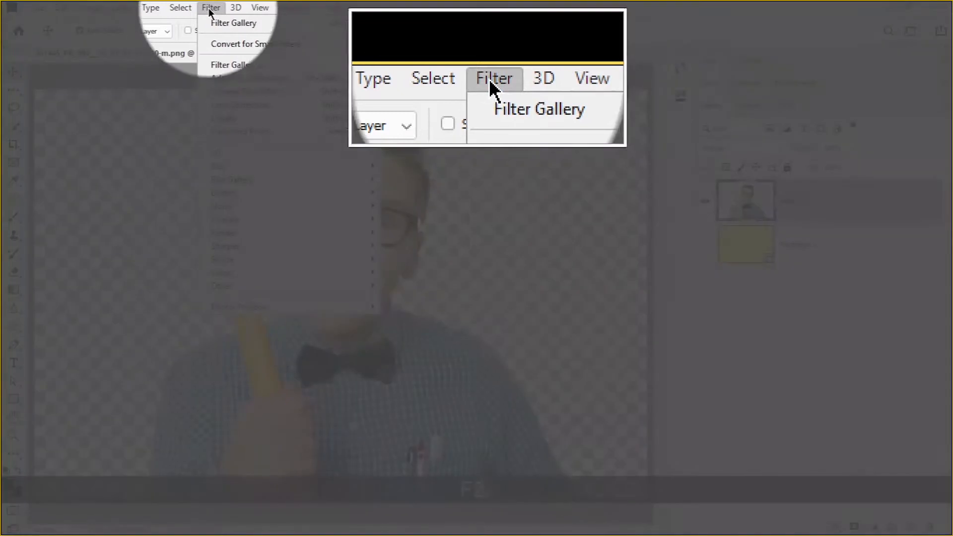
pyautogui.click(243, 64)
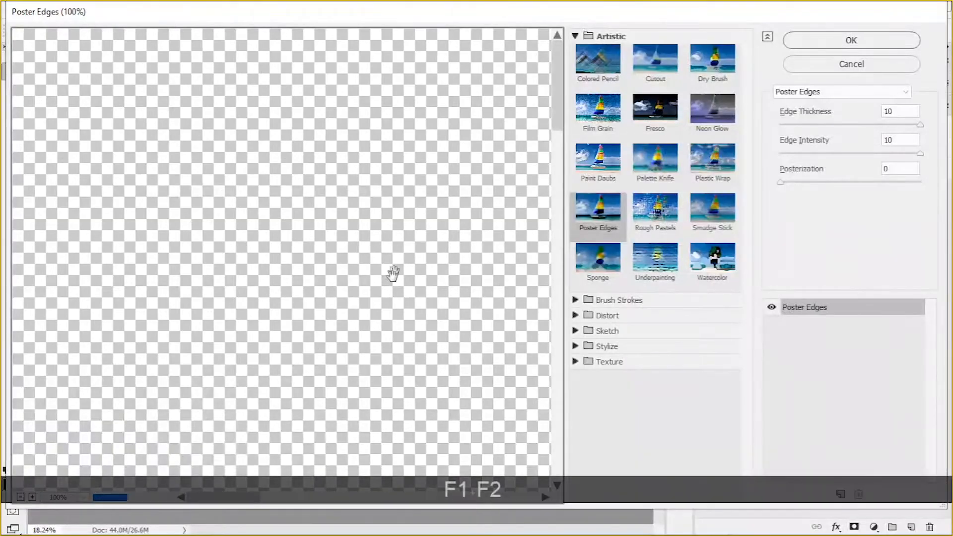
pyautogui.keyDown('alt'); pyautogui.scroll(-4, 256, 263); pyautogui.keyUp('alt')
pyautogui.keyDown('alt'); pyautogui.scroll(-4, 257, 283); pyautogui.keyUp('alt')
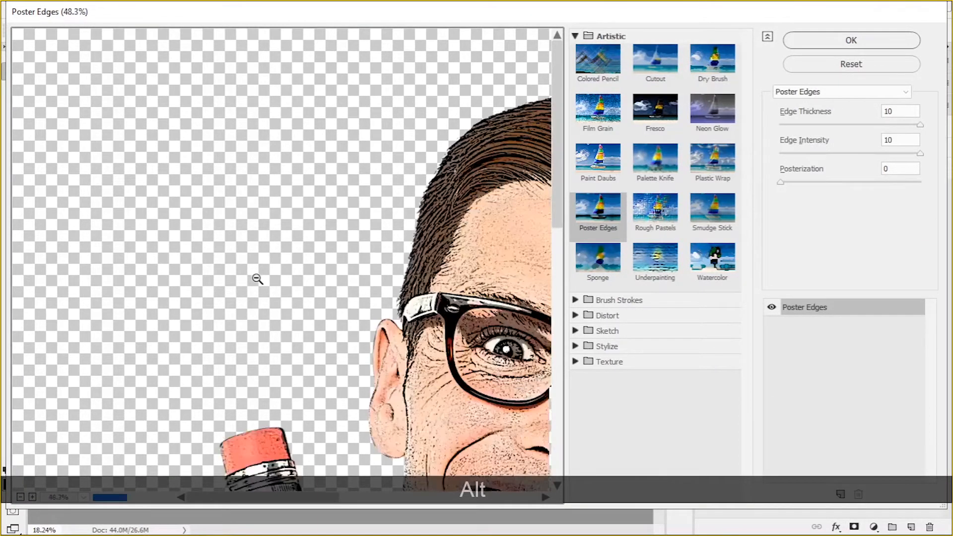
pyautogui.keyDown('alt'); pyautogui.scroll(-1, 257, 291); pyautogui.keyUp('alt')
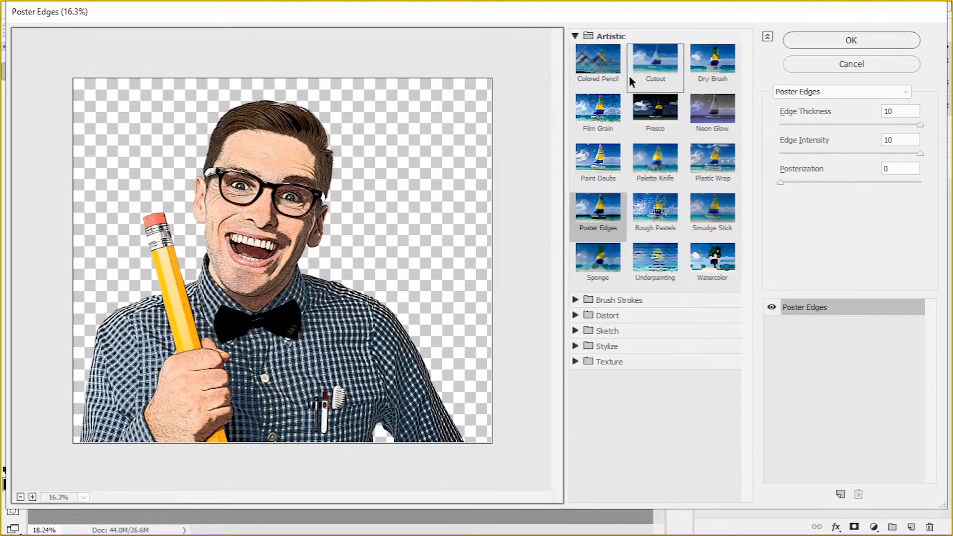
pyautogui.press('F1')
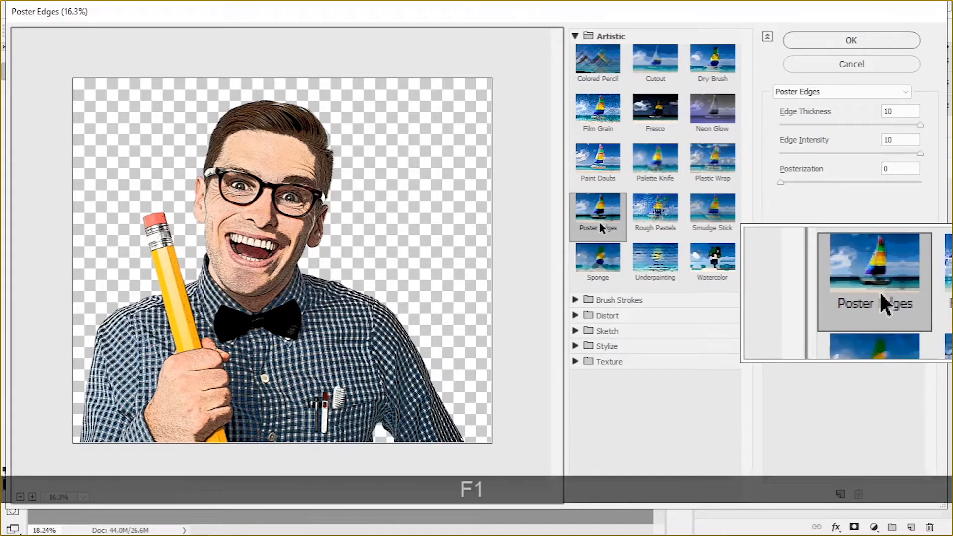
pyautogui.press('F2')
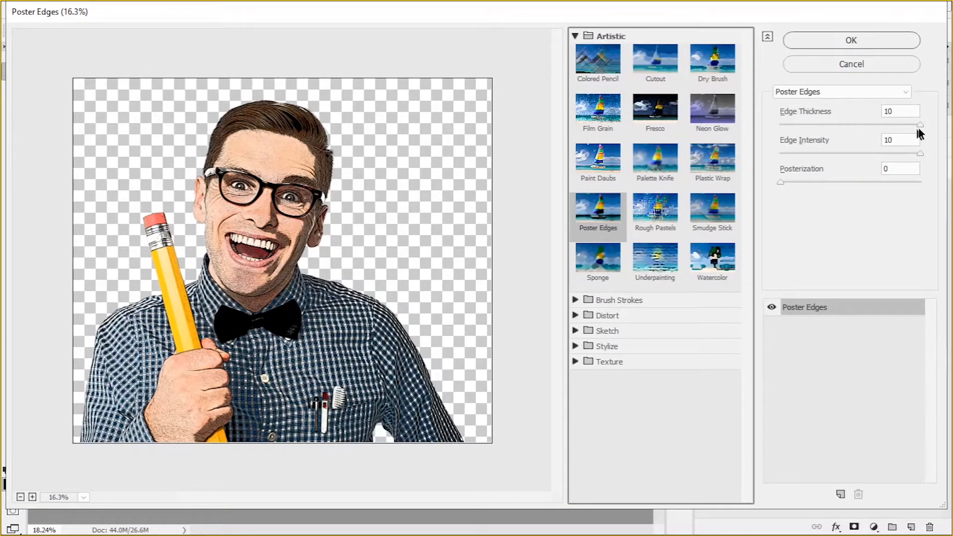
pyautogui.moveTo(920, 124); pyautogui.dragTo(862, 133)
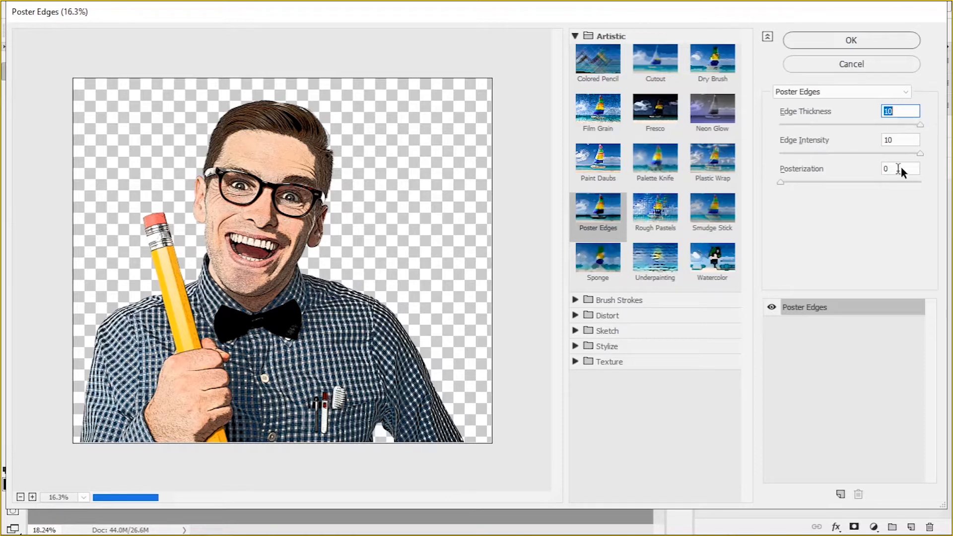
pyautogui.moveTo(781, 182)
pyautogui.mouseDown()
pyautogui.moveTo(874, 183)
pyautogui.moveTo(775, 185)
pyautogui.mouseUp()
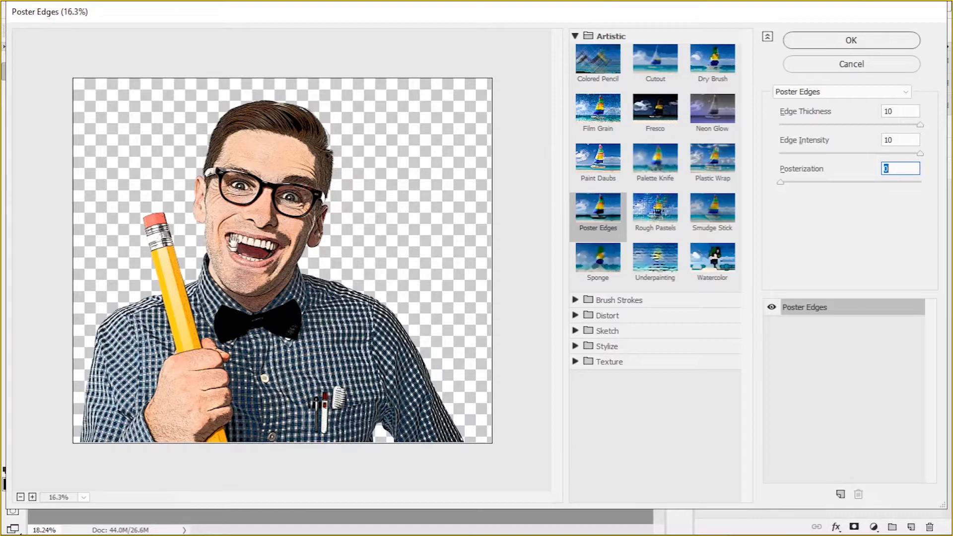
pyautogui.click(824, 37)
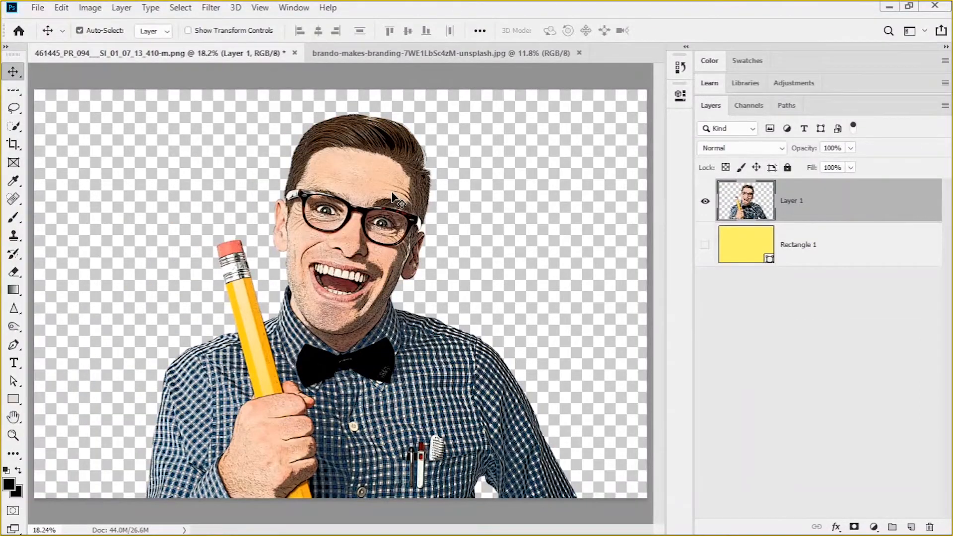
# Add a Threshold adjustment layer named Threshold 1 above the man's layer, in Normal mode at 100% opacity
pyautogui.scroll(-3, 373, 298)
pyautogui.scroll(1, 371, 302)
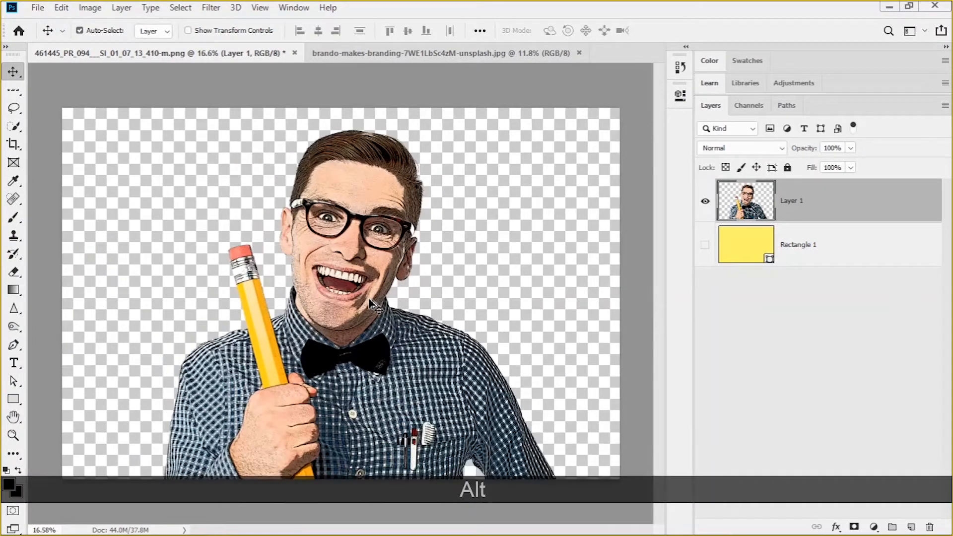
pyautogui.scroll(3, 330, 249)
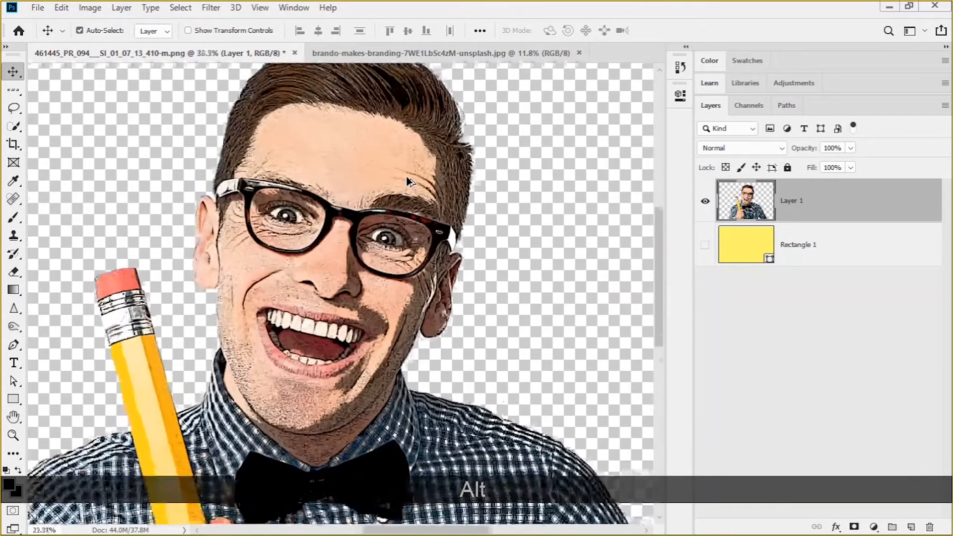
pyautogui.scroll(-4, 321, 225)
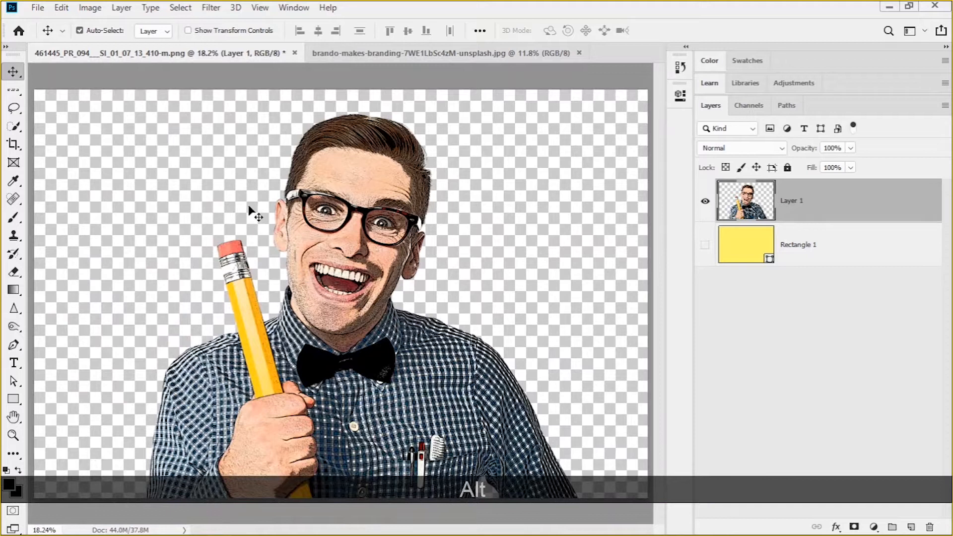
pyautogui.click(119, 8)
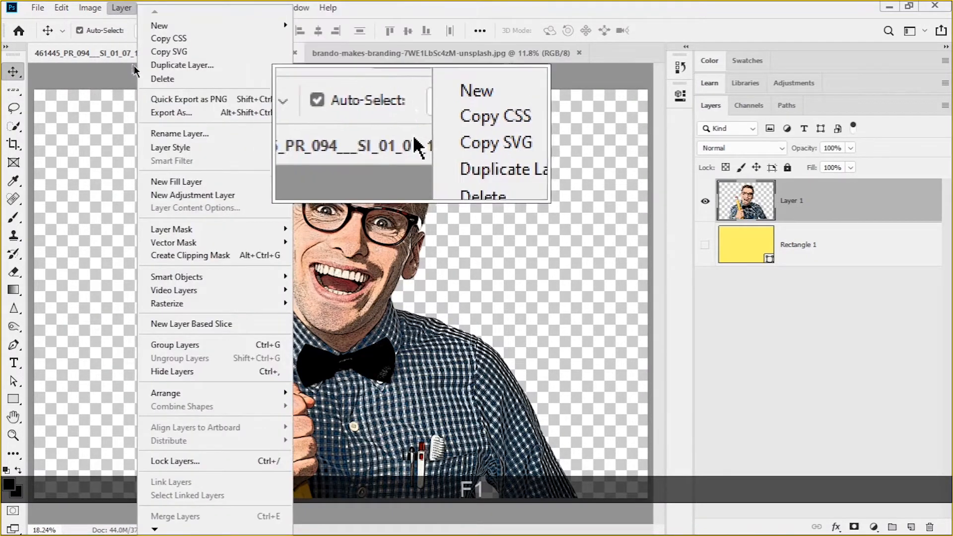
pyautogui.moveTo(188, 198)
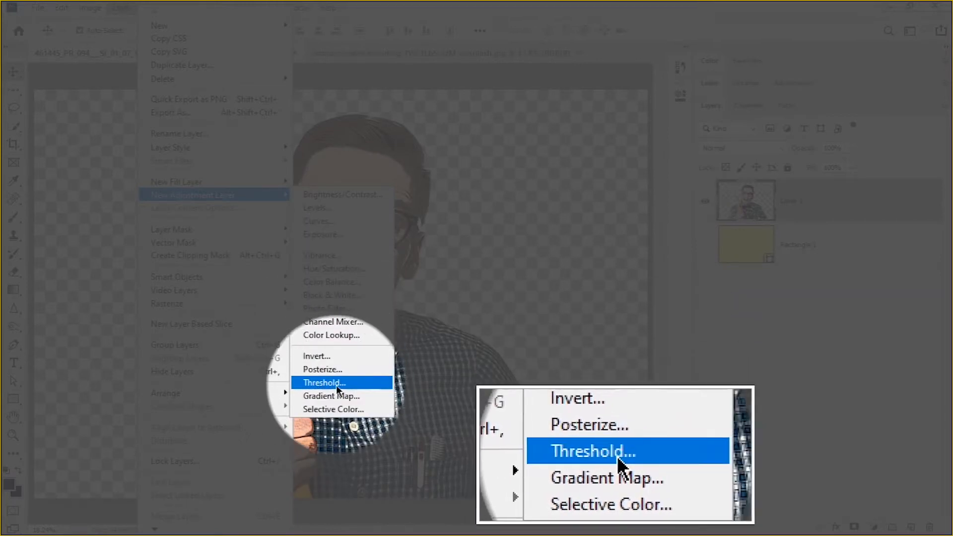
pyautogui.click(332, 382)
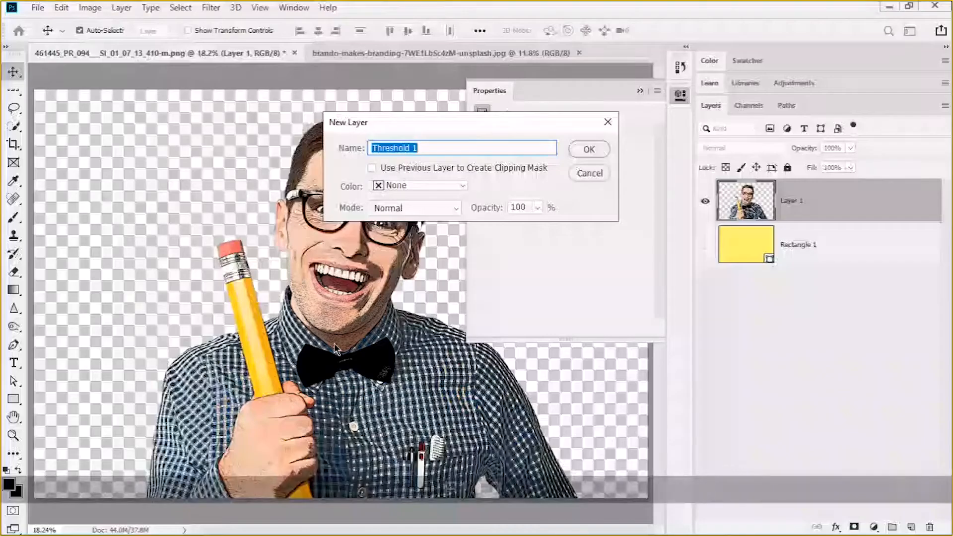
pyautogui.moveTo(443, 127); pyautogui.dragTo(239, 135)
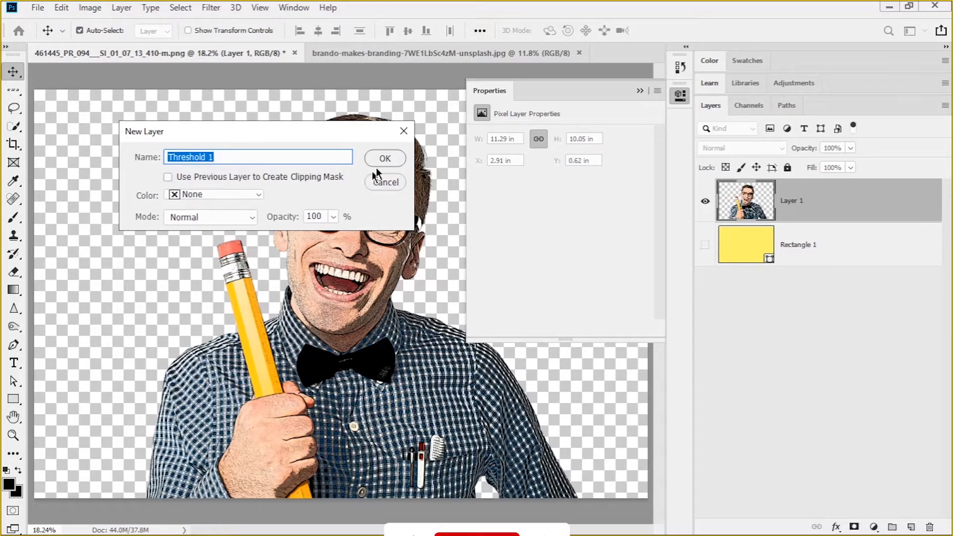
pyautogui.click(396, 157)
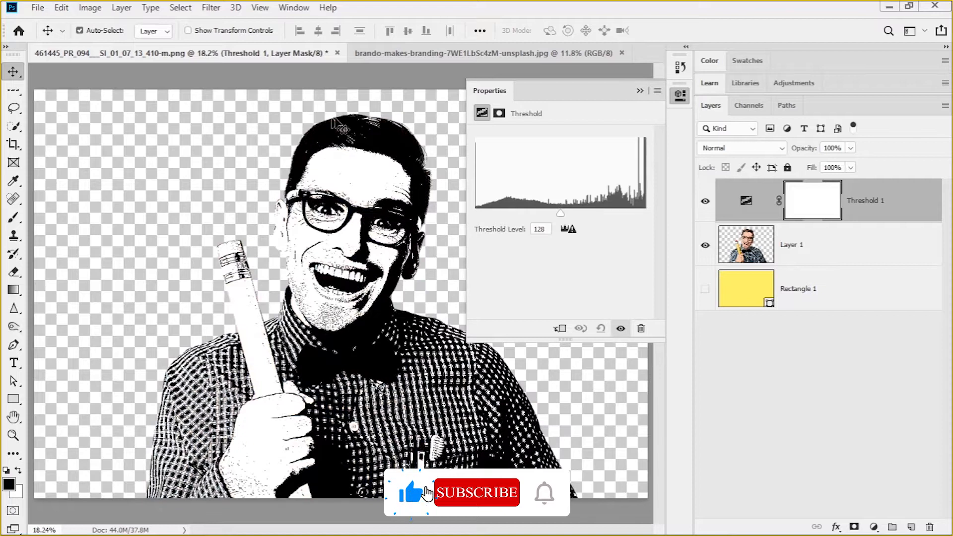
# Set the Threshold adjustment's level to 120 and collapse its properties
pyautogui.scroll(3, 367, 246)
pyautogui.scroll(-3, 367, 245)
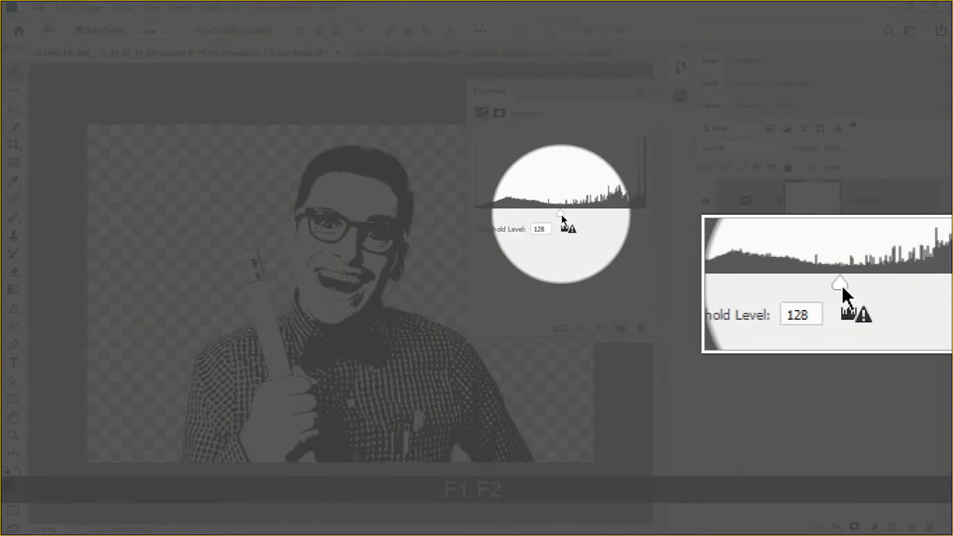
pyautogui.moveTo(561, 213)
pyautogui.mouseDown()
pyautogui.moveTo(529, 209)
pyautogui.moveTo(569, 213)
pyautogui.mouseUp()
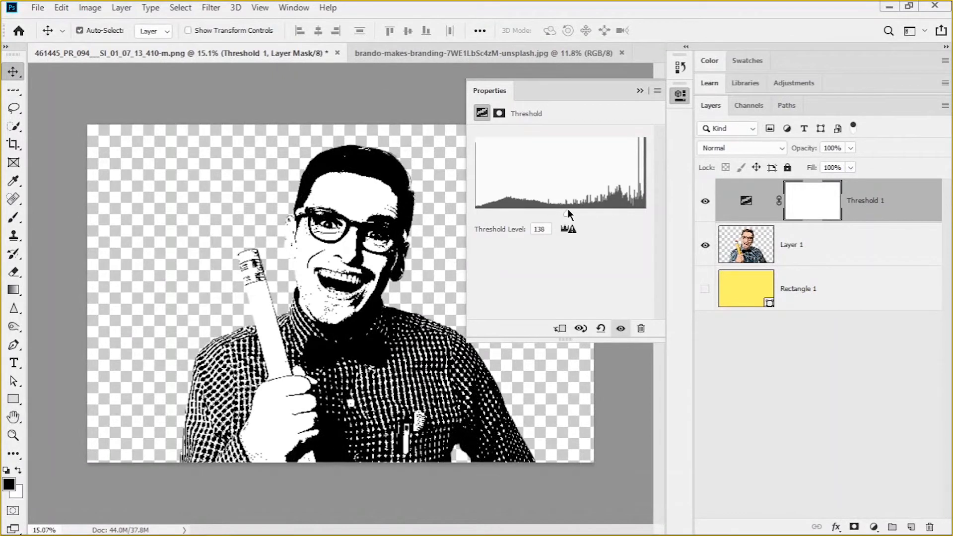
pyautogui.moveTo(566, 214)
pyautogui.mouseDown()
pyautogui.moveTo(544, 214)
pyautogui.moveTo(565, 213)
pyautogui.mouseUp()
pyautogui.moveTo(554, 214); pyautogui.dragTo(578, 209)
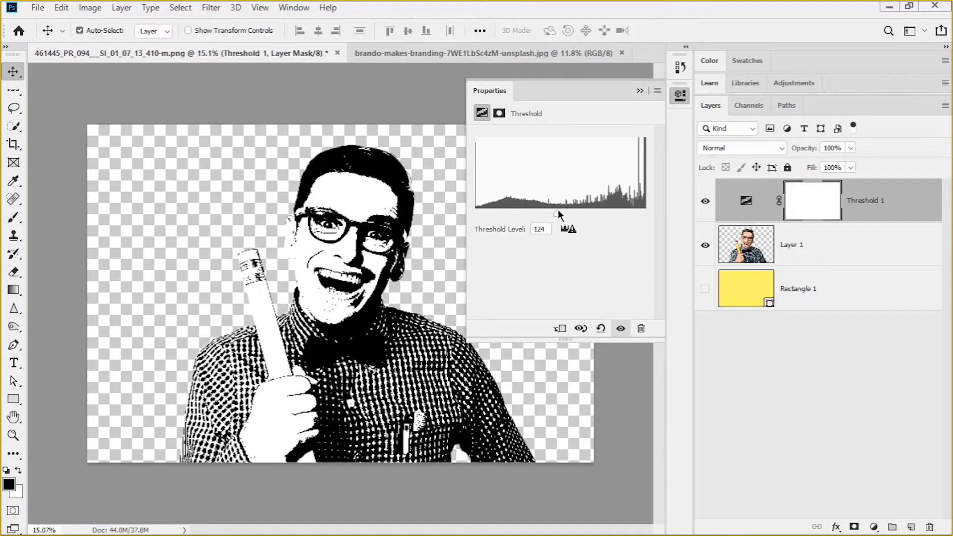
pyautogui.moveTo(558, 210)
pyautogui.mouseDown()
pyautogui.moveTo(536, 210)
pyautogui.moveTo(547, 210)
pyautogui.mouseUp()
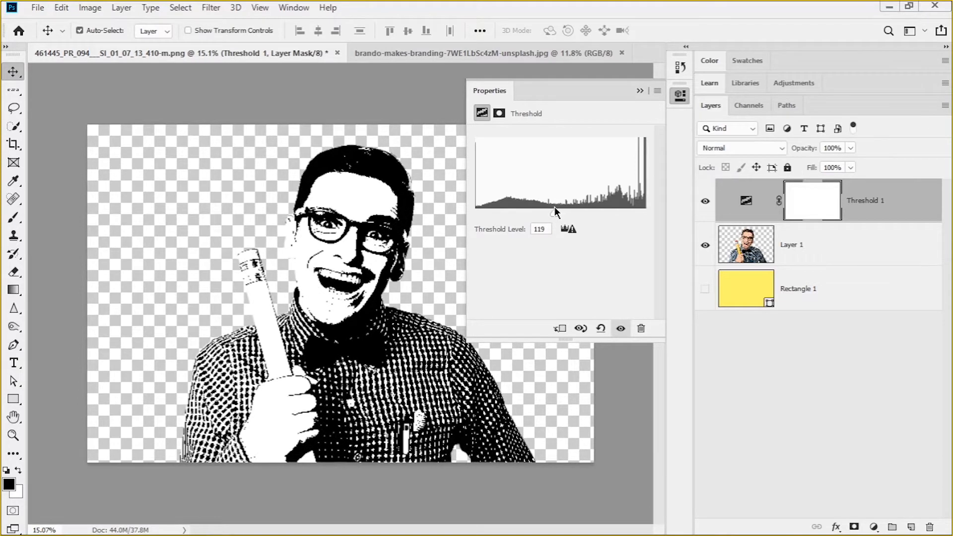
pyautogui.moveTo(570, 207); pyautogui.dragTo(551, 214)
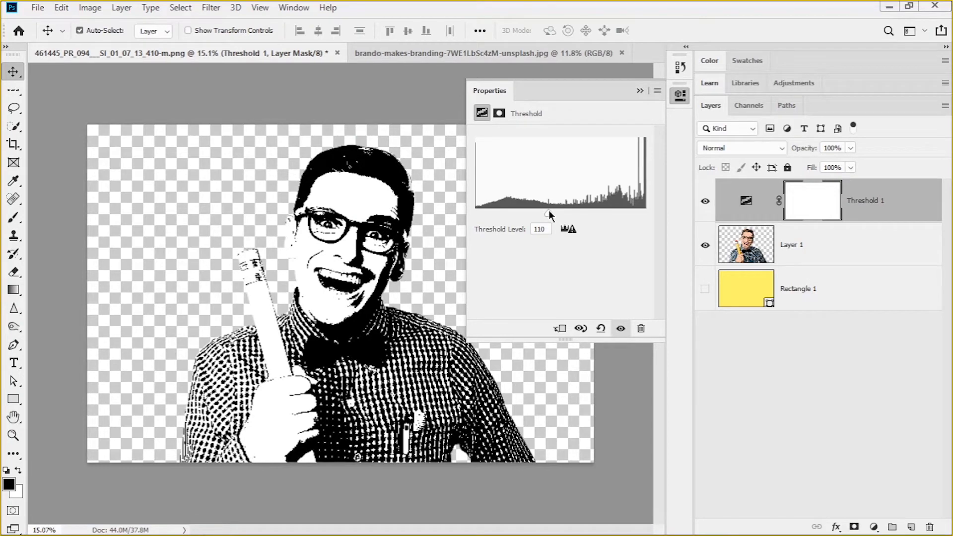
pyautogui.moveTo(549, 213); pyautogui.dragTo(551, 214)
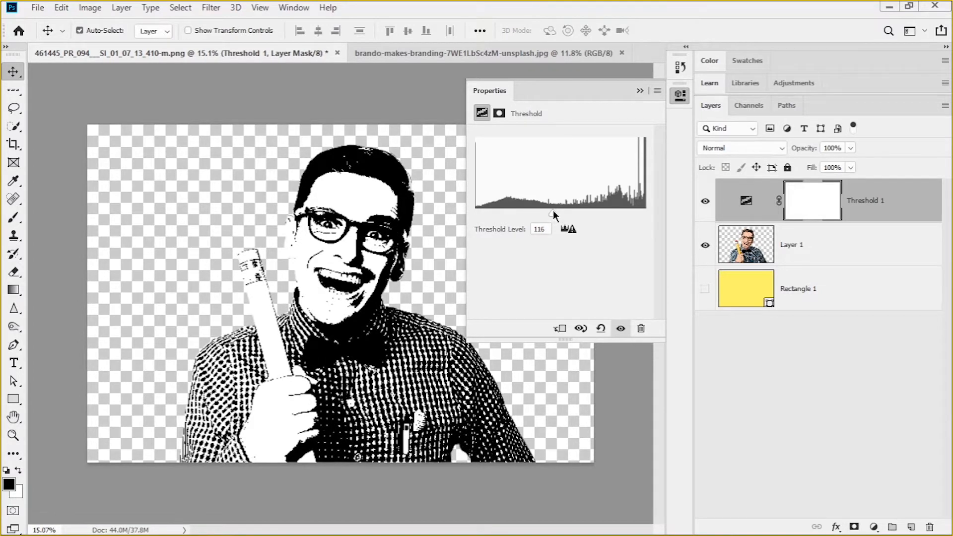
pyautogui.moveTo(553, 214); pyautogui.dragTo(554, 214)
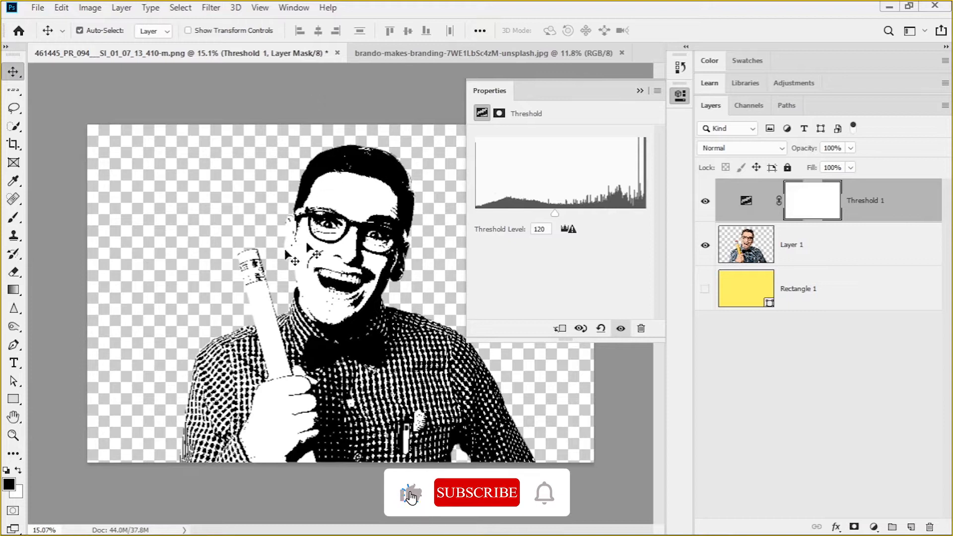
pyautogui.click(640, 90)
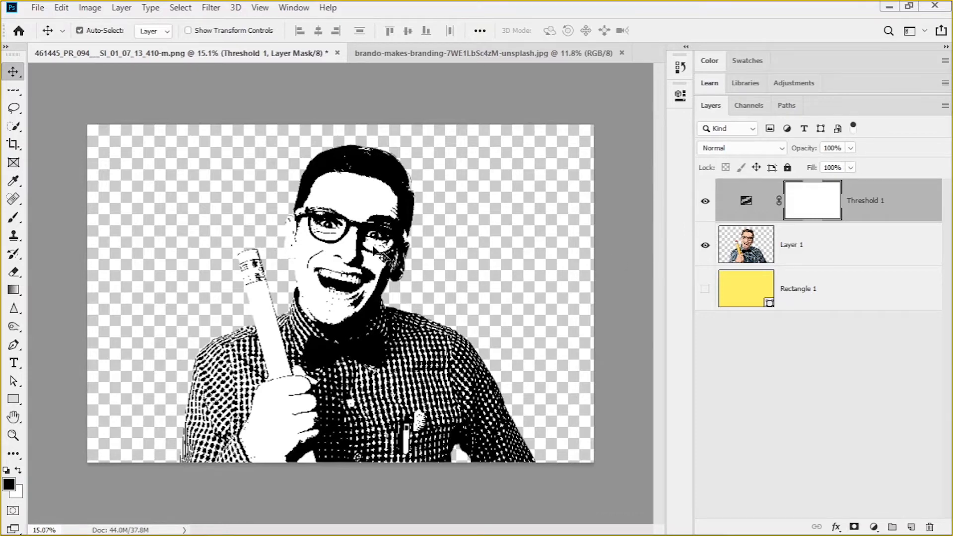
# Examine the thresholded portrait's face, pencil and shirt details up close and at full view
pyautogui.keyDown('alt'); pyautogui.scroll(5, 377, 255); pyautogui.keyUp('alt')
pyautogui.keyDown('alt'); pyautogui.scroll(5, 306, 342); pyautogui.keyUp('alt')
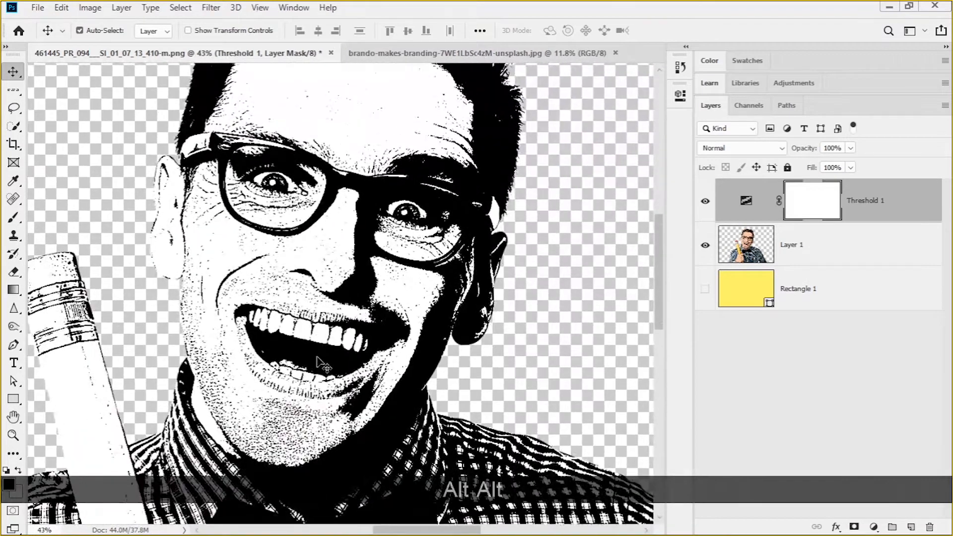
pyautogui.keyDown('alt'); pyautogui.scroll(-5, 306, 341); pyautogui.keyUp('alt')
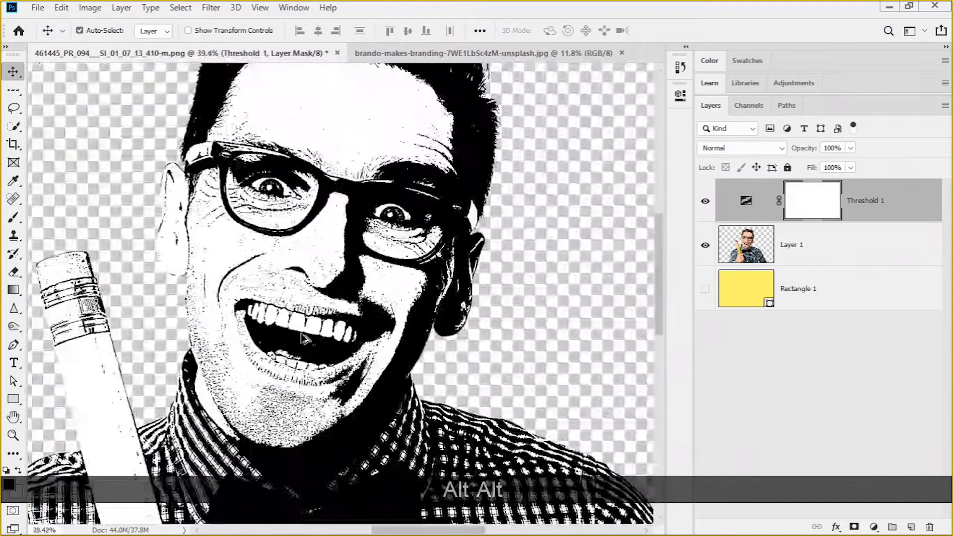
pyautogui.keyDown('alt'); pyautogui.scroll(4, 355, 230); pyautogui.keyUp('alt')
pyautogui.keyDown('alt'); pyautogui.scroll(-3, 337, 218); pyautogui.keyUp('alt')
pyautogui.keyDown('alt'); pyautogui.scroll(-2, 337, 218); pyautogui.keyUp('alt')
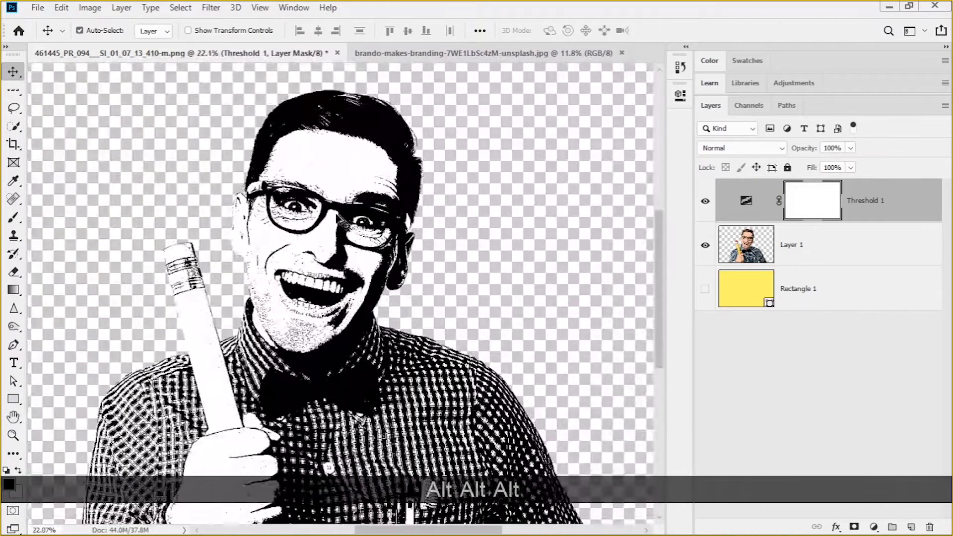
pyautogui.keyDown('alt'); pyautogui.scroll(-2, 343, 230); pyautogui.keyUp('alt')
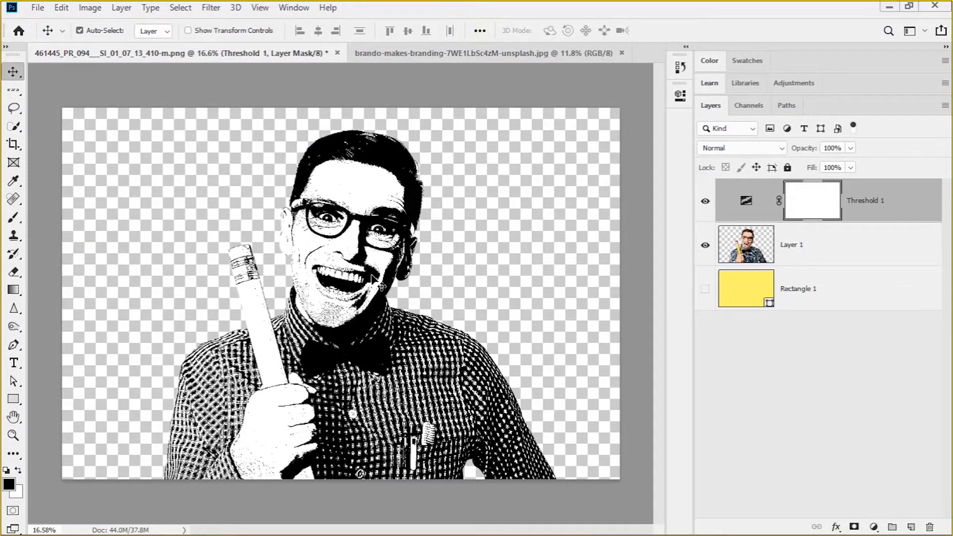
# Convert the man's layer and the Threshold 1 adjustment layer together into one smart object
pyautogui.click(773, 257)
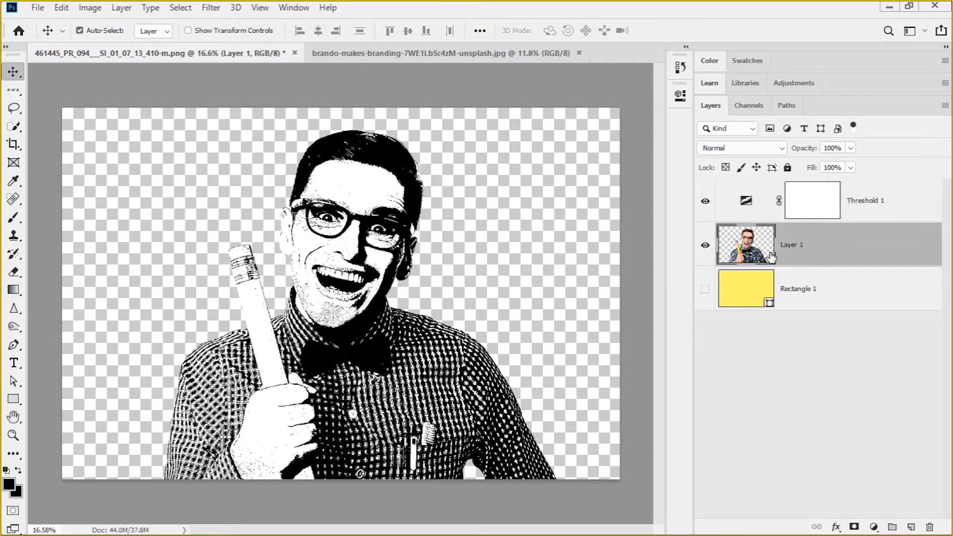
pyautogui.keyDown('shift'); pyautogui.click(814, 259); pyautogui.keyUp('shift')
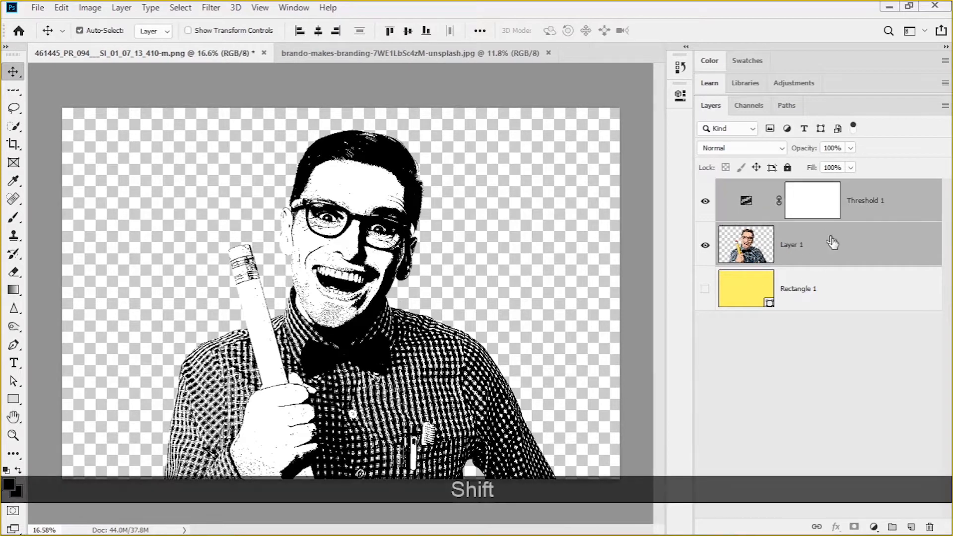
pyautogui.rightClick(835, 244)
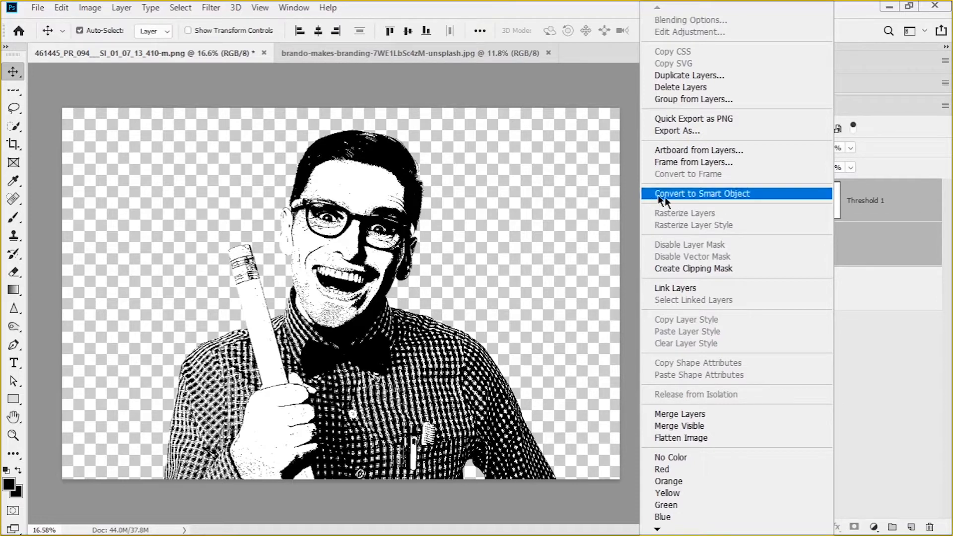
pyautogui.click(729, 196)
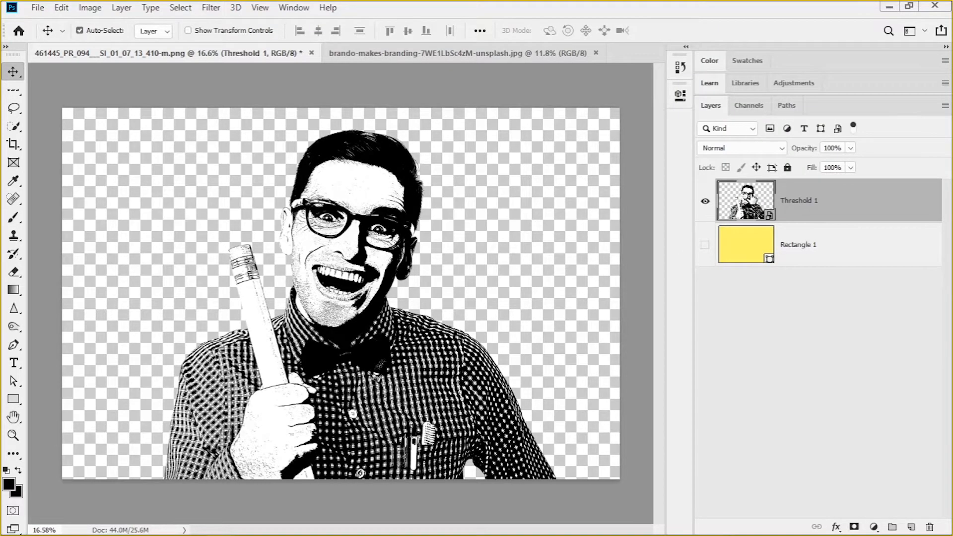
# Scale the man's smart object to 62.53% and place it in the upper middle of the canvas
pyautogui.scroll(8, 463, 277)
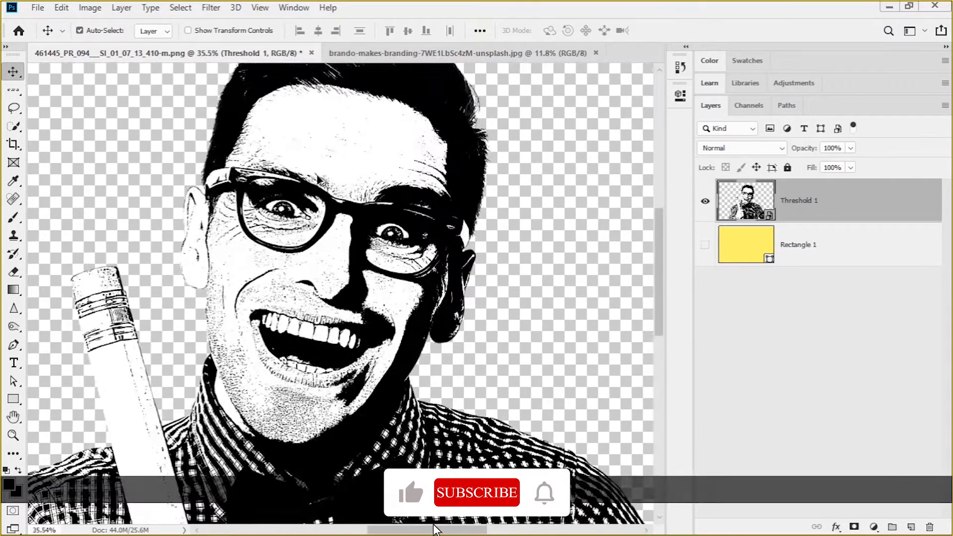
pyautogui.scroll(-8, 464, 277)
pyautogui.moveTo(335, 257); pyautogui.dragTo(322, 240)
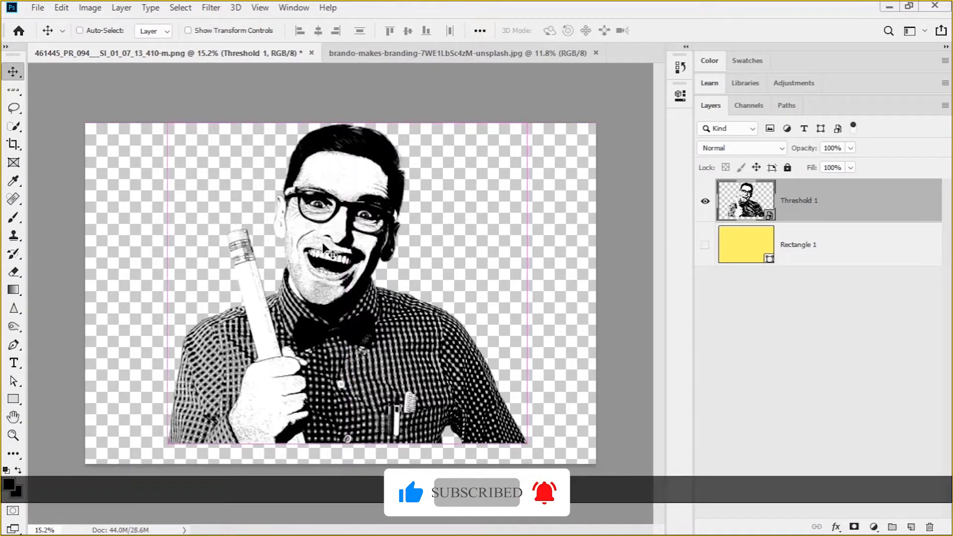
pyautogui.hotkey('ctrl', 't')
pyautogui.moveTo(528, 128); pyautogui.dragTo(458, 180)
pyautogui.moveTo(335, 287); pyautogui.dragTo(325, 243)
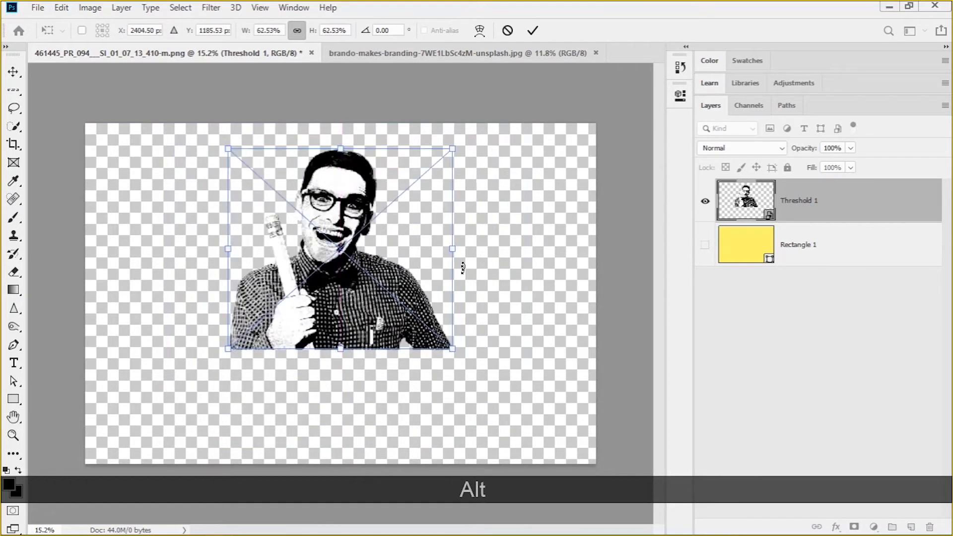
pyautogui.click(12, 73)
# Draw a 4146 px circle around the man with the Ellipse tool, no fill and 1 px black stroke, its lower arc crossing the shirt
pyautogui.scroll(2, 253, 387)
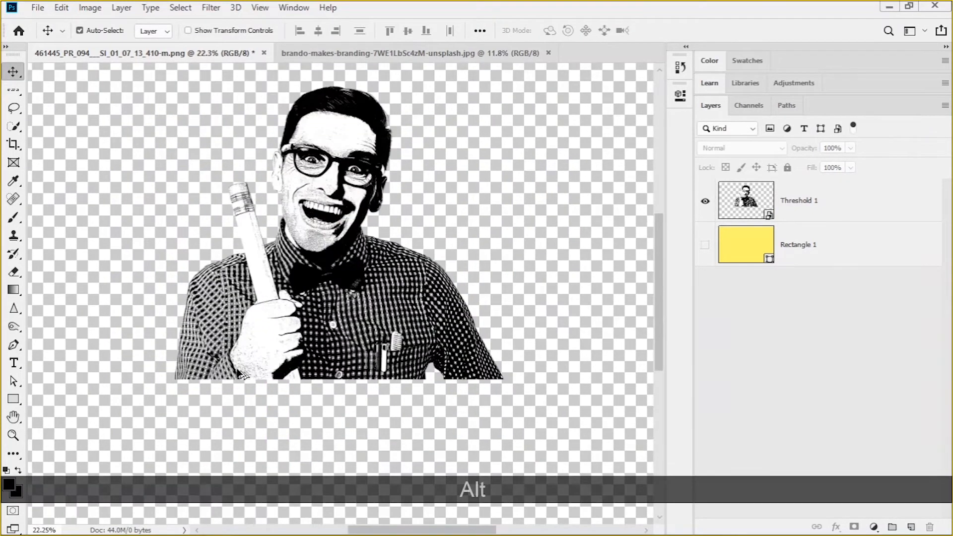
pyautogui.scroll(2, 223, 380)
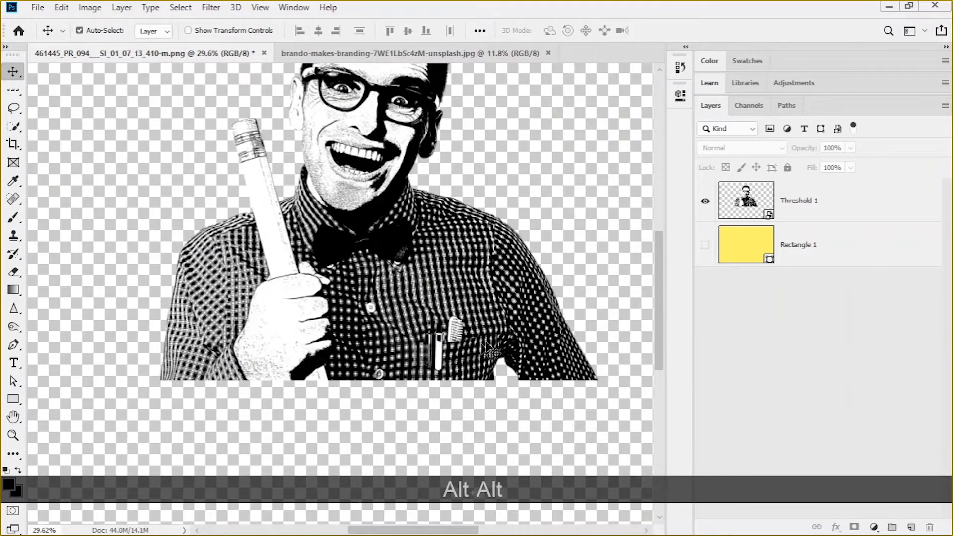
pyautogui.scroll(-1, 203, 191)
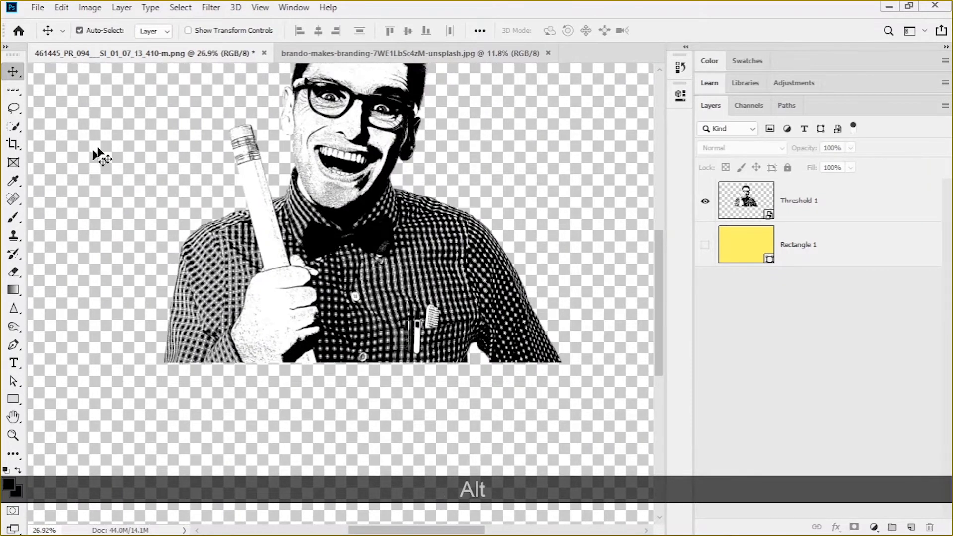
pyautogui.scroll(-2, 115, 293)
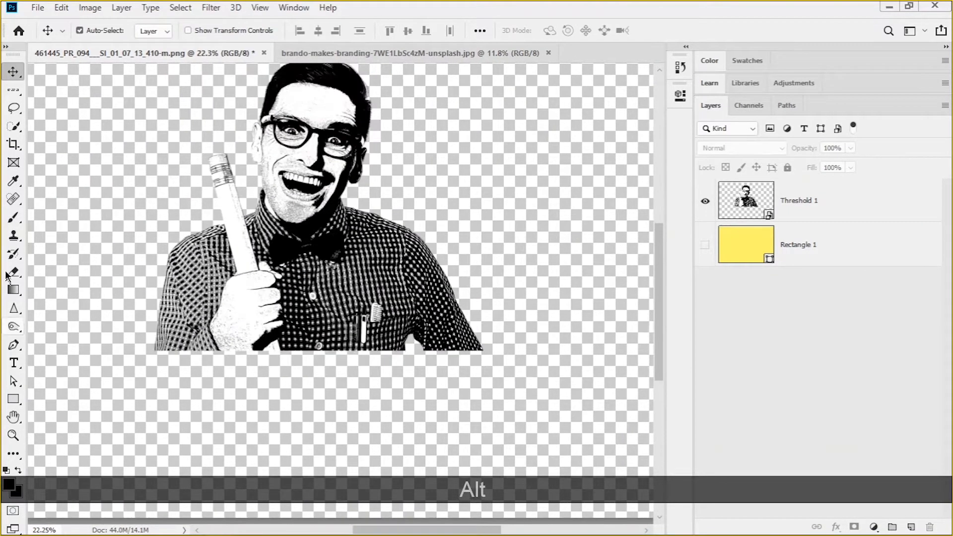
pyautogui.click(14, 418)
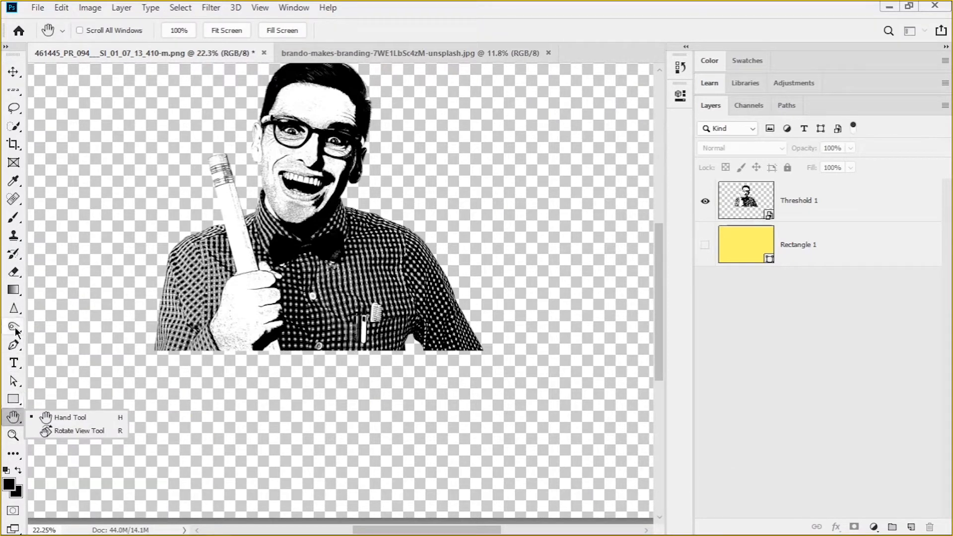
pyautogui.click(15, 402)
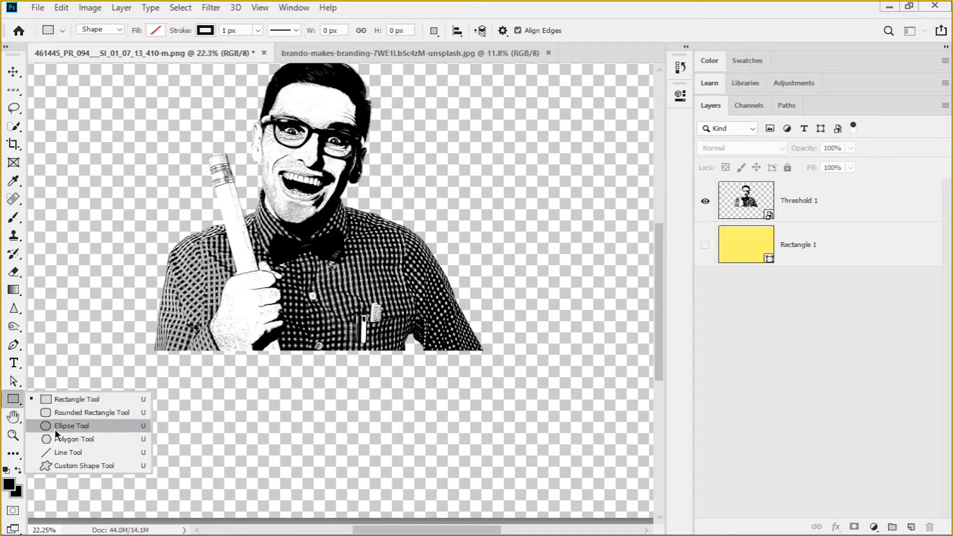
pyautogui.click(80, 430)
pyautogui.scroll(2, 305, 316)
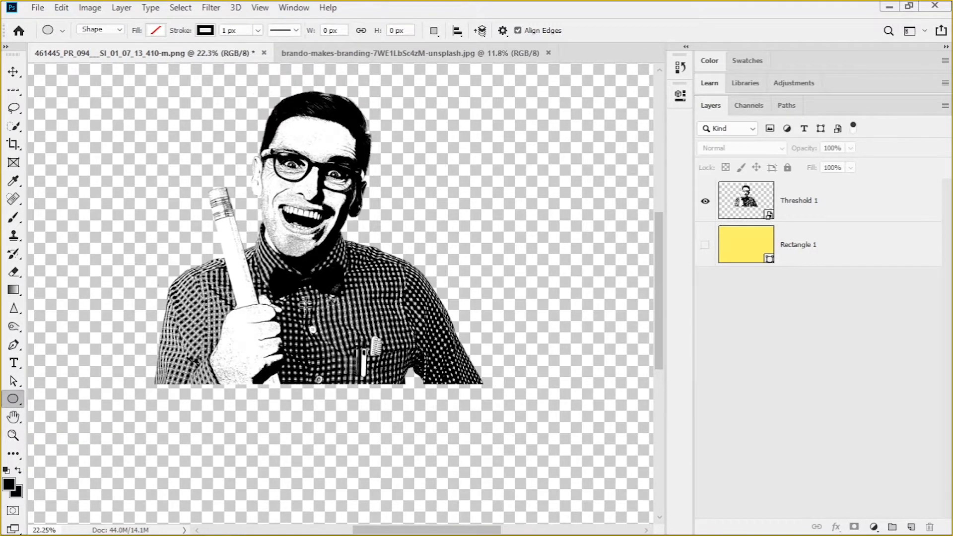
pyautogui.scroll(-4, 299, 314)
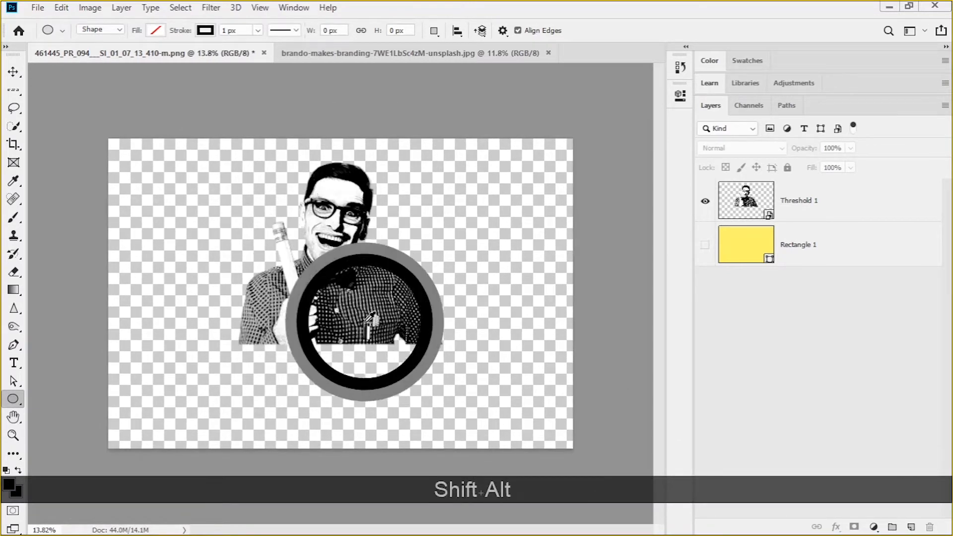
pyautogui.moveTo(331, 285); pyautogui.dragTo(567, 343)
pyautogui.hotkey('shift', 'alt', 'space')
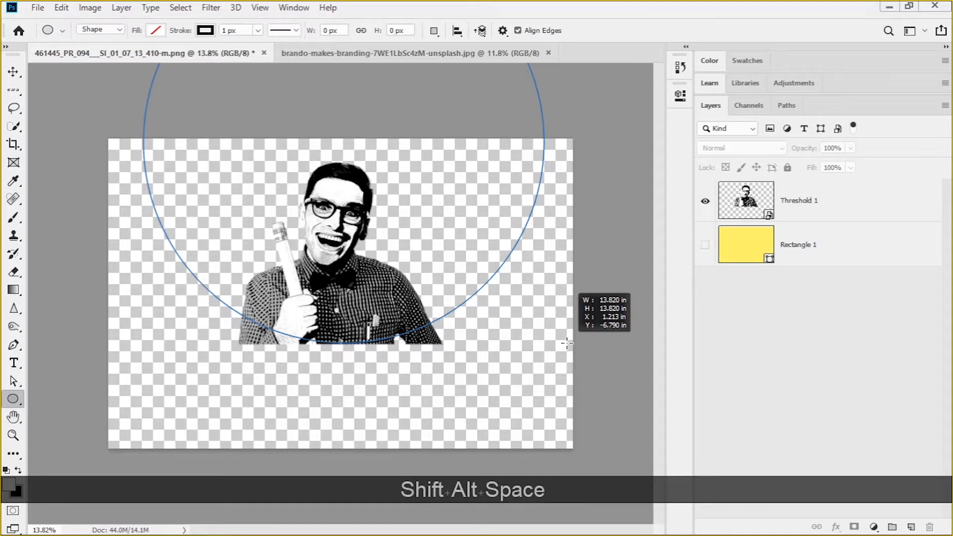
pyautogui.moveTo(567, 343); pyautogui.dragTo(567, 342)
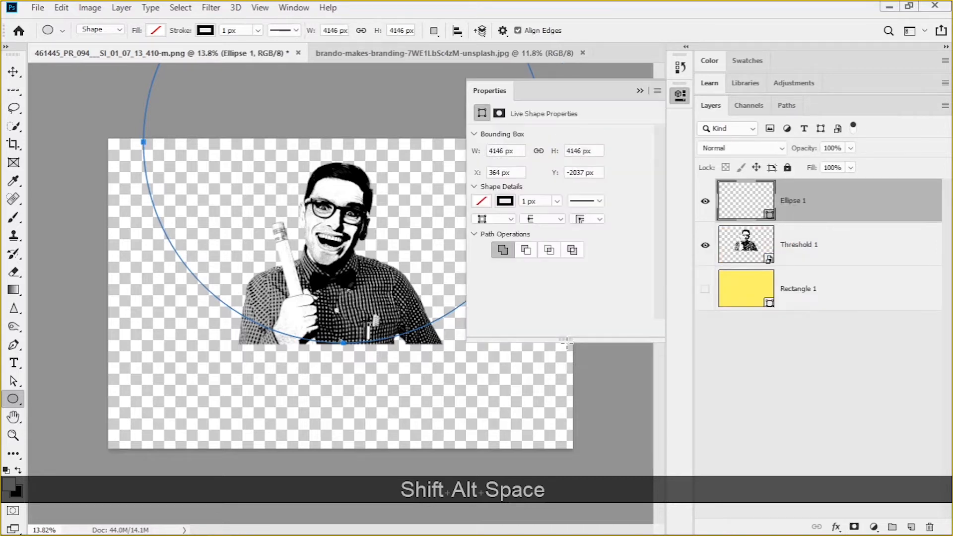
pyautogui.click(641, 91)
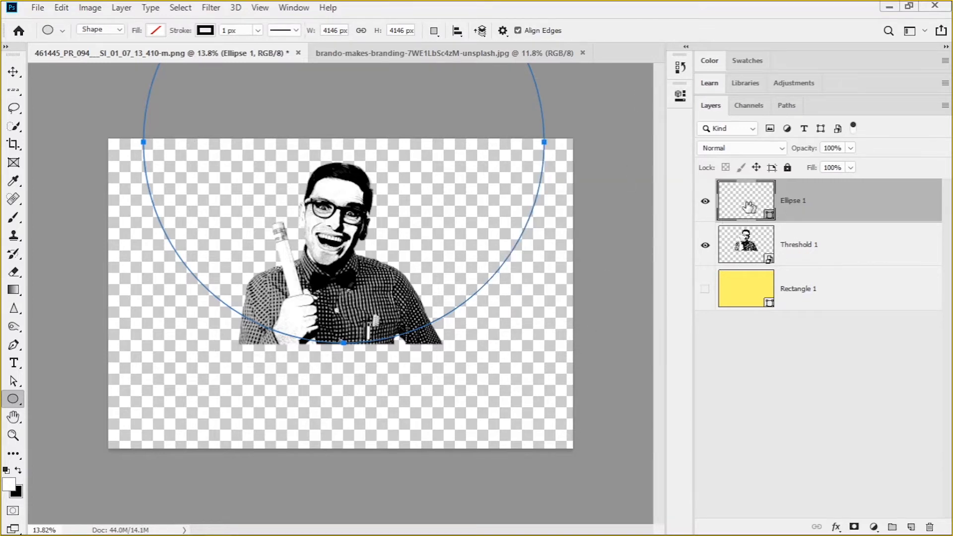
# Set the Ellipse 1 layer's opacity to 11%
pyautogui.press('F1')
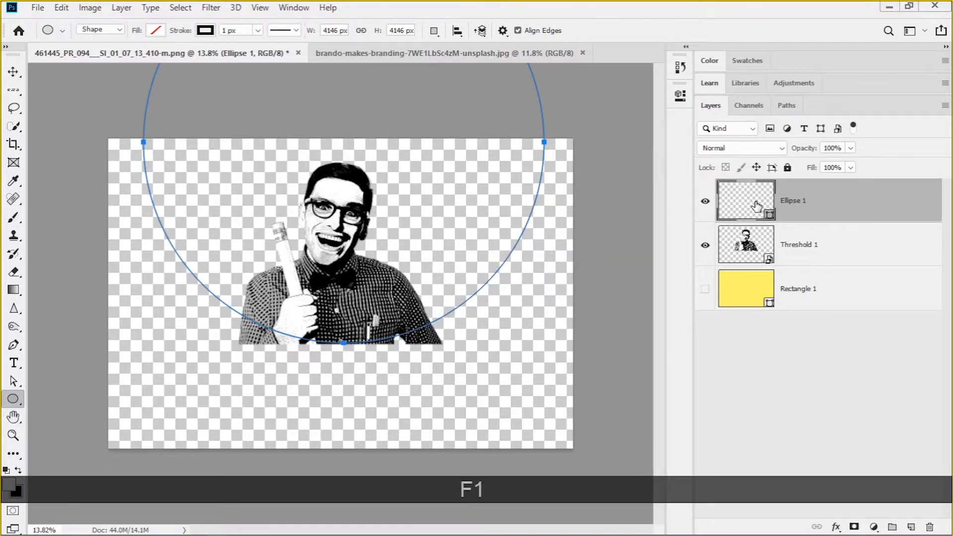
pyautogui.press('ctrl')
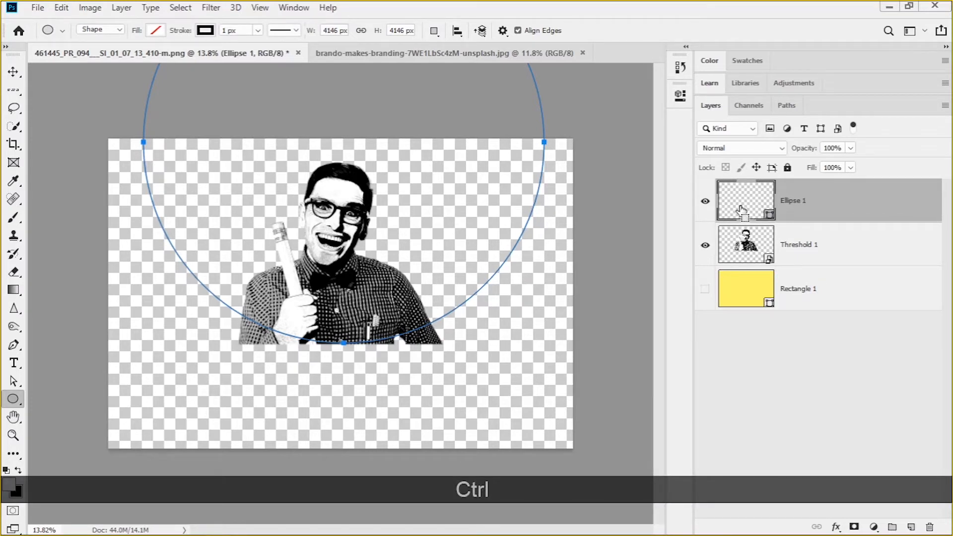
pyautogui.hotkey('ctrl', 'F1')
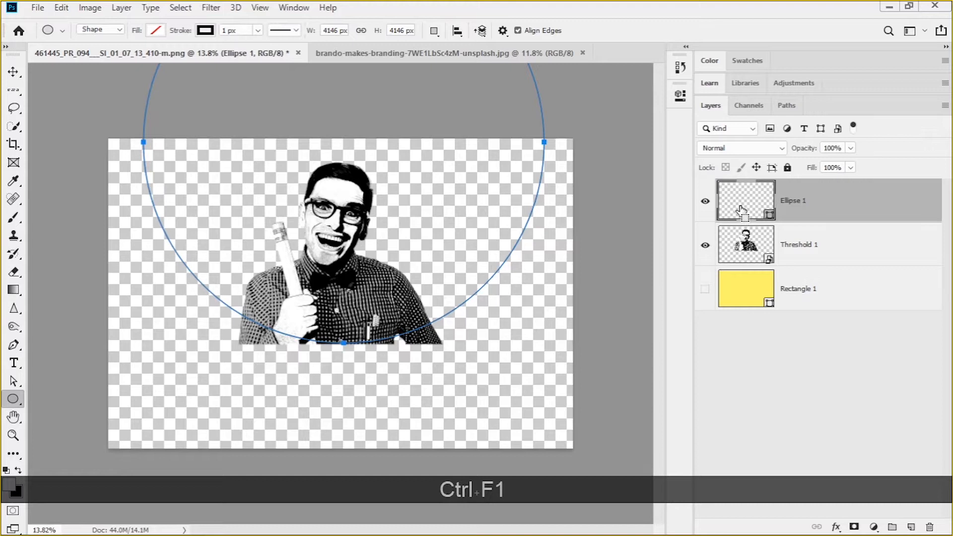
pyautogui.press('1')
pyautogui.press('1')
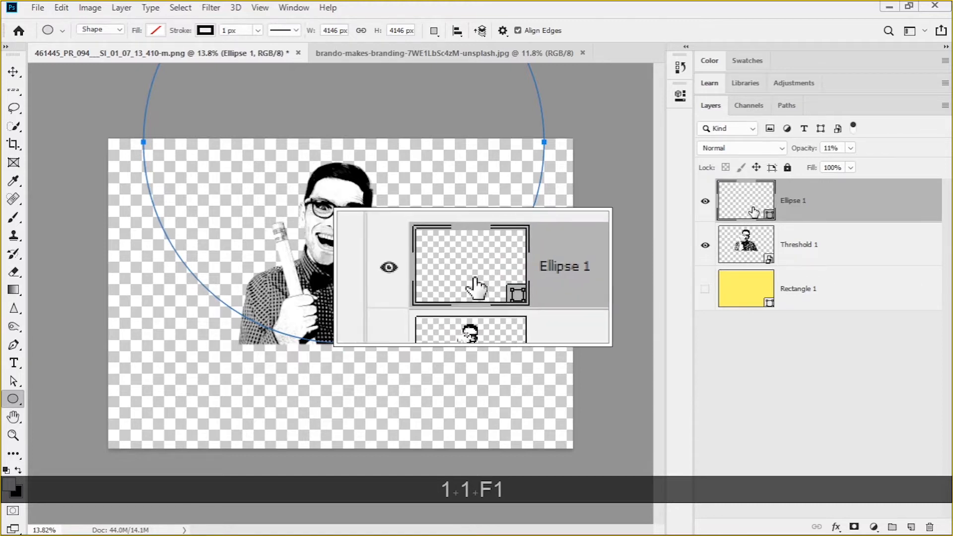
# Load the Ellipse 1 shape as a selection and invert the selection
pyautogui.press('ctrl')
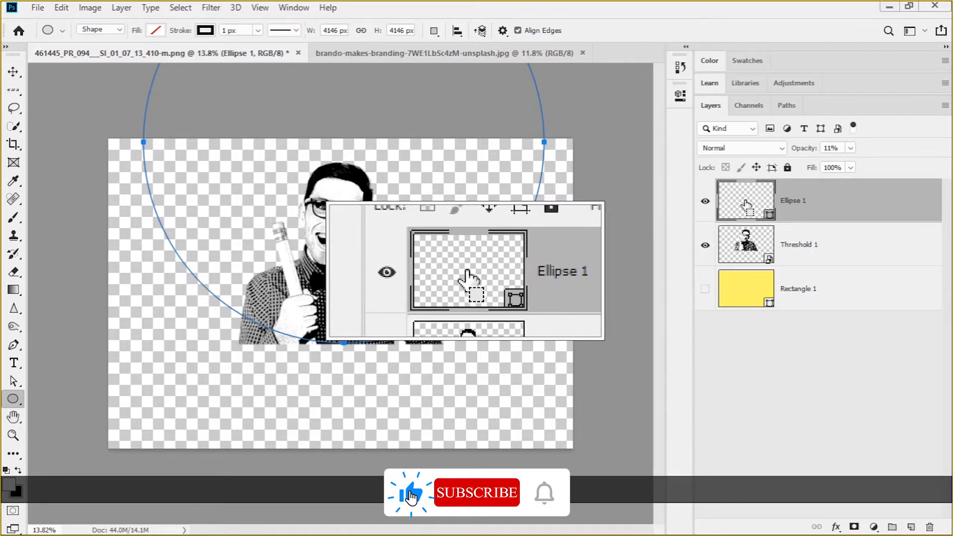
pyautogui.keyDown('ctrl'); pyautogui.click(755, 208); pyautogui.keyUp('ctrl')
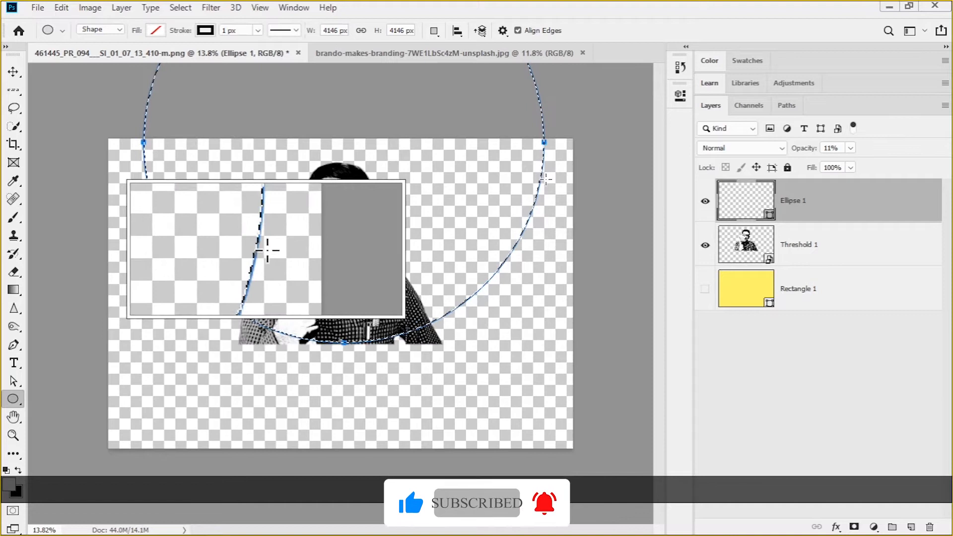
pyautogui.press('F1')
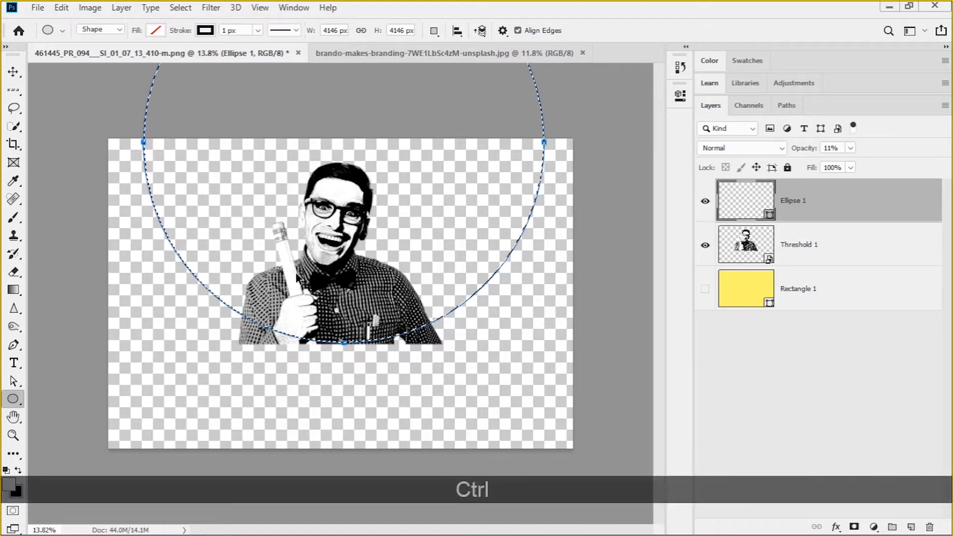
pyautogui.hotkey('ctrl', 'shift', 'i')
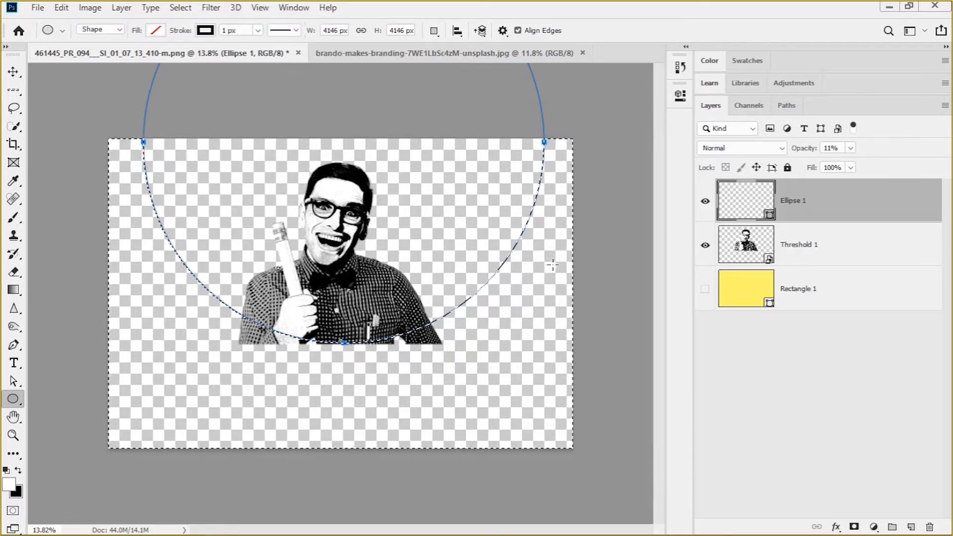
# Add a layer mask to the man's layer that hides the selected area outside the circle, and nudge the masked portrait slightly up and right
pyautogui.click(758, 247)
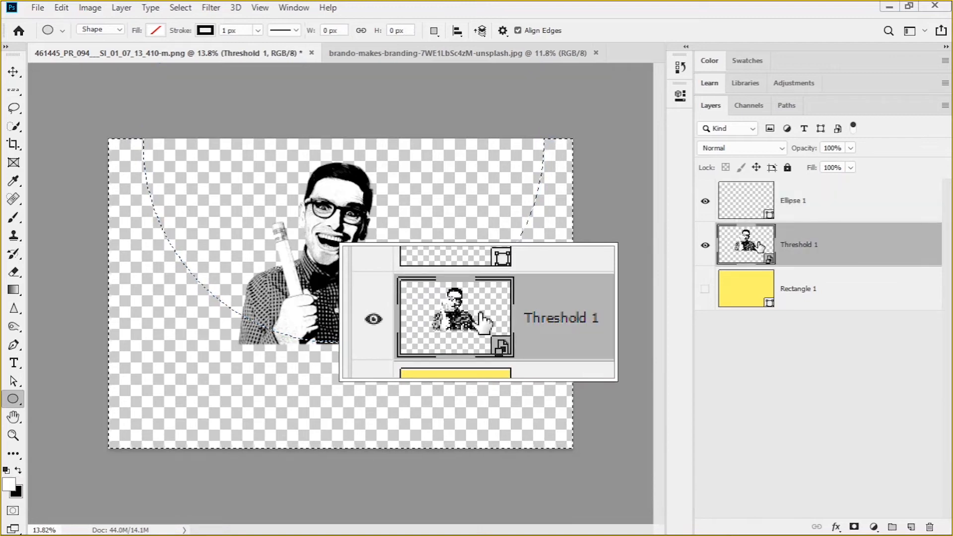
pyautogui.click(854, 528)
pyautogui.hotkey('ctrl', 'z')
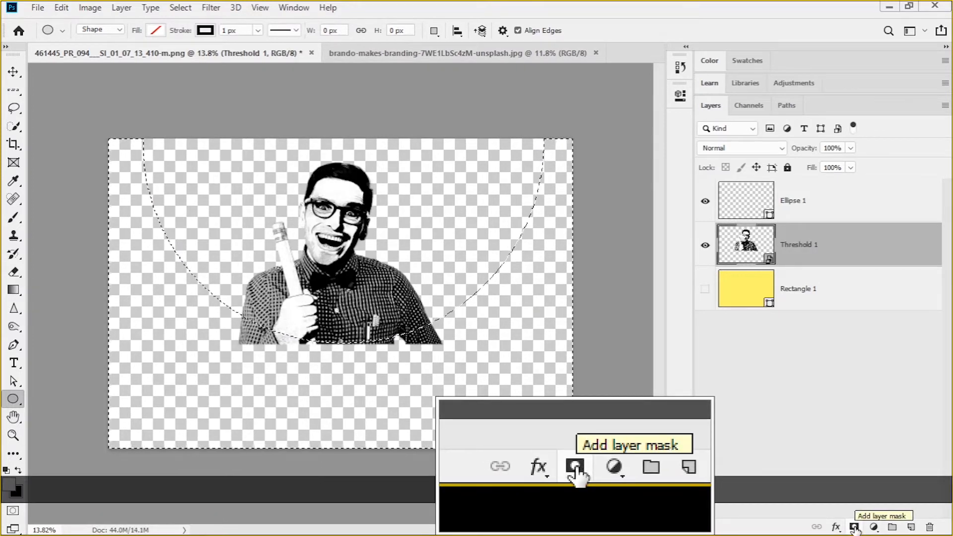
pyautogui.click(854, 528)
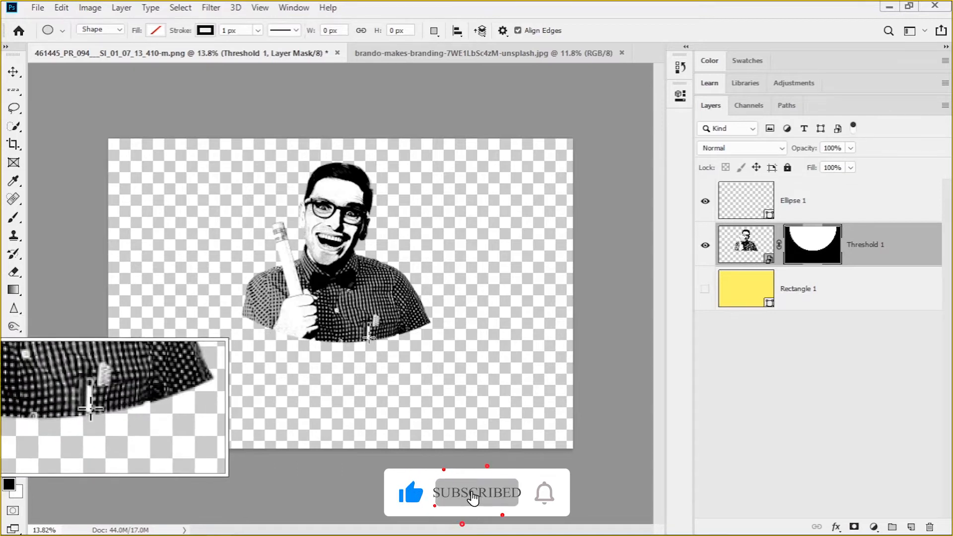
pyautogui.press('v')
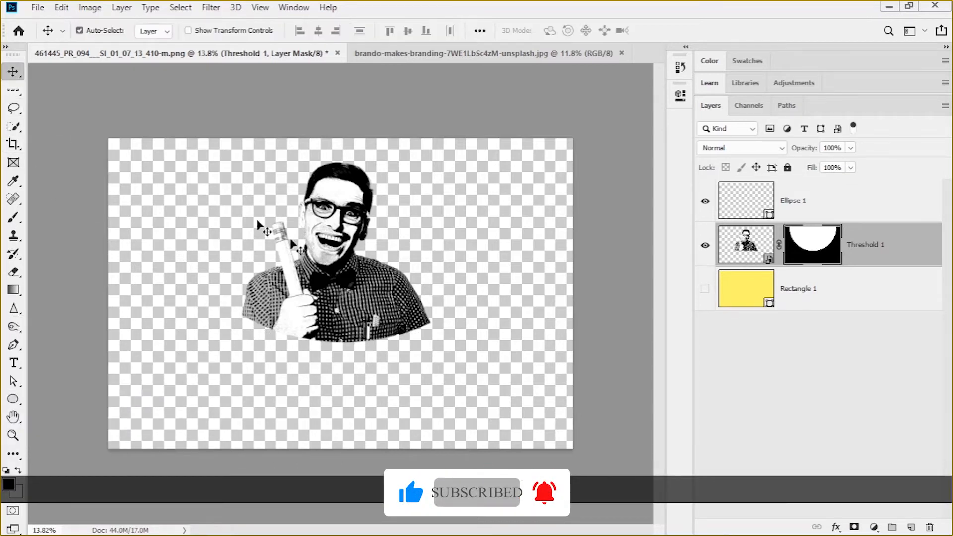
pyautogui.moveTo(348, 214); pyautogui.dragTo(337, 241)
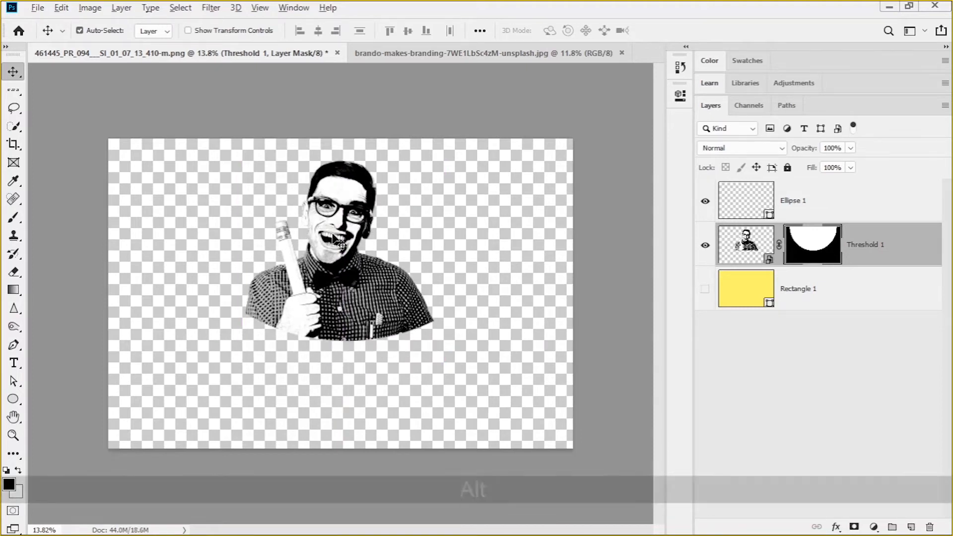
# Add a line of placeholder text in Anton Regular and scale it up to about 145 pt, positioned beneath the portrait
pyautogui.scroll(4, 333, 237)
pyautogui.scroll(-3, 333, 238)
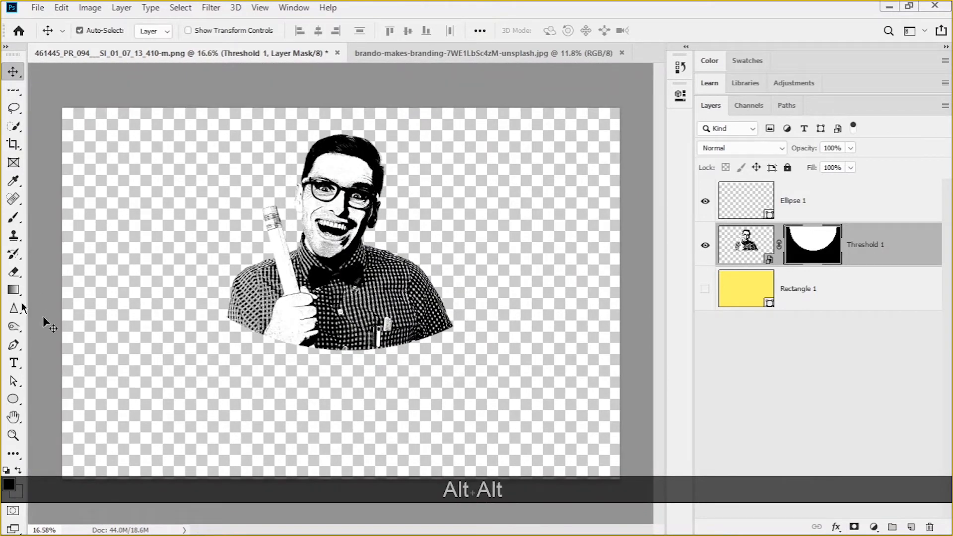
pyautogui.click(14, 363)
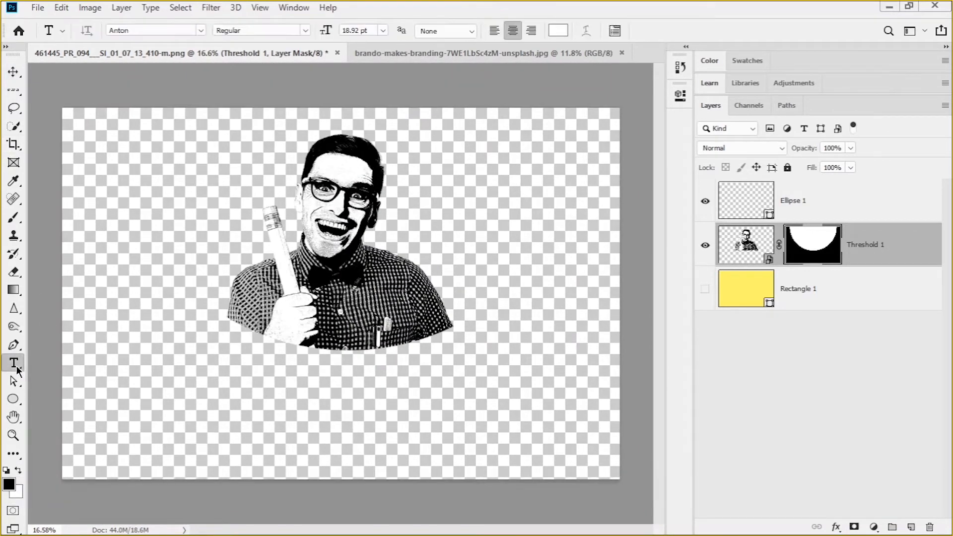
pyautogui.click(230, 383)
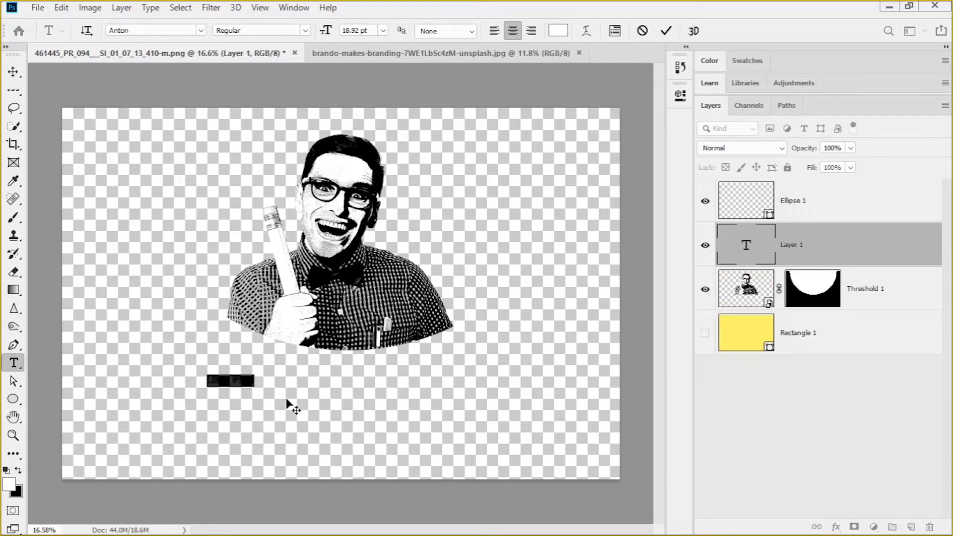
pyautogui.click(7, 84)
pyautogui.hotkey('ctrl', 't')
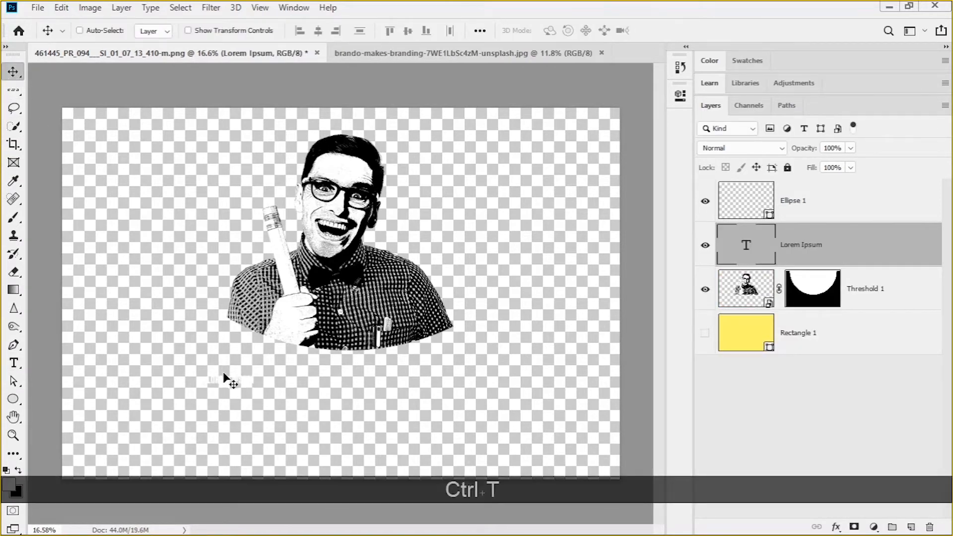
pyautogui.moveTo(254, 387); pyautogui.dragTo(577, 439)
pyautogui.moveTo(467, 448); pyautogui.dragTo(413, 413)
pyautogui.doubleClick(282, 396)
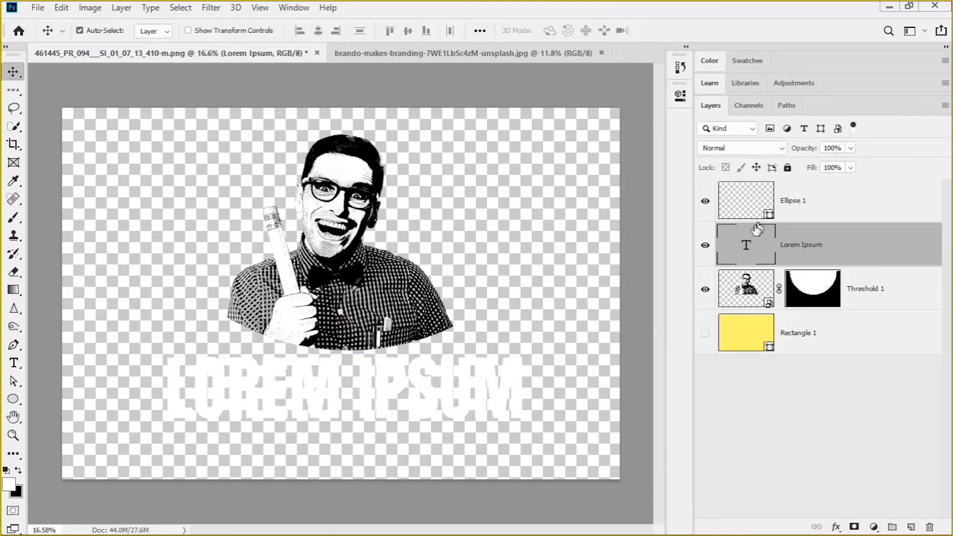
# Set the placeholder text's color to black (#000000)
pyautogui.doubleClick(743, 245)
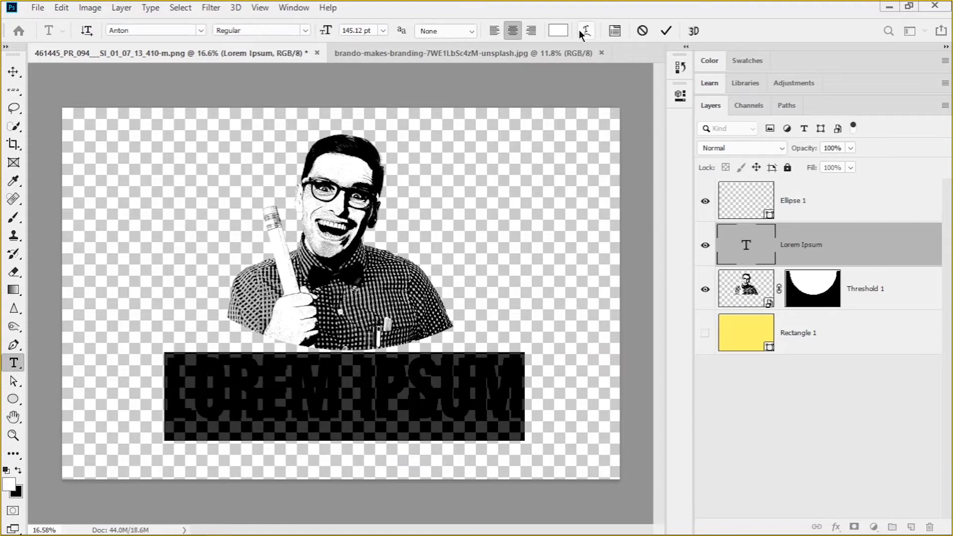
pyautogui.click(558, 32)
pyautogui.moveTo(568, 329); pyautogui.dragTo(546, 466)
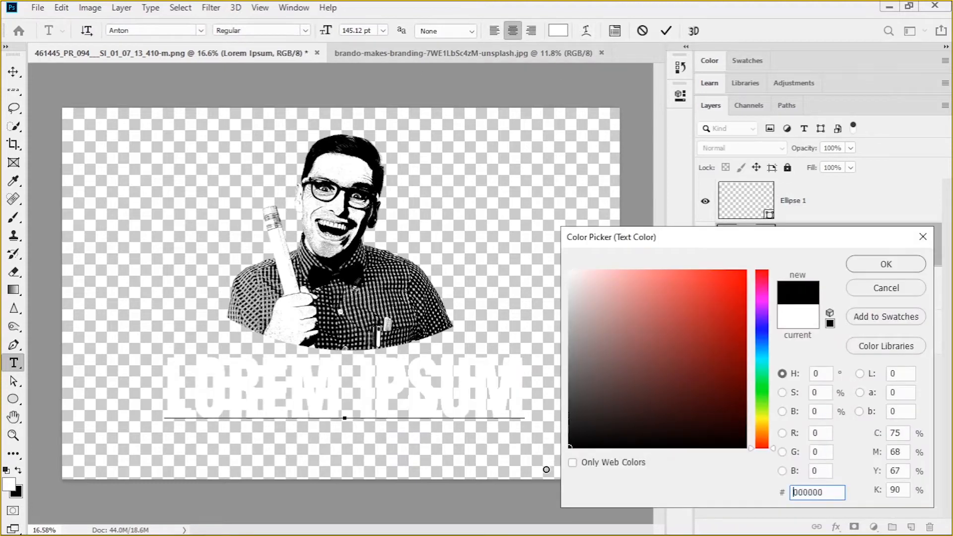
pyautogui.click(849, 265)
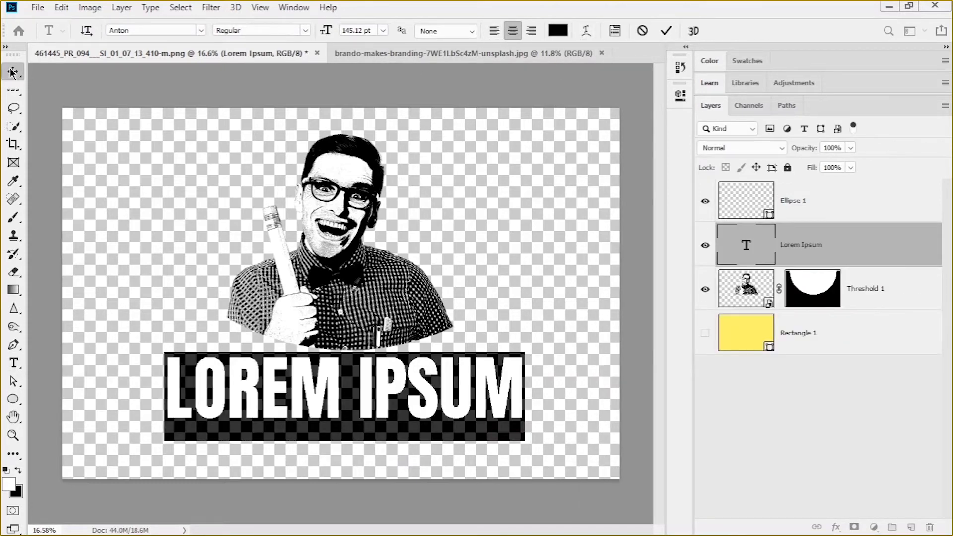
pyautogui.click(12, 73)
# Replace the placeholder text with "FUNNY TEACHER"
pyautogui.doubleClick(258, 378)
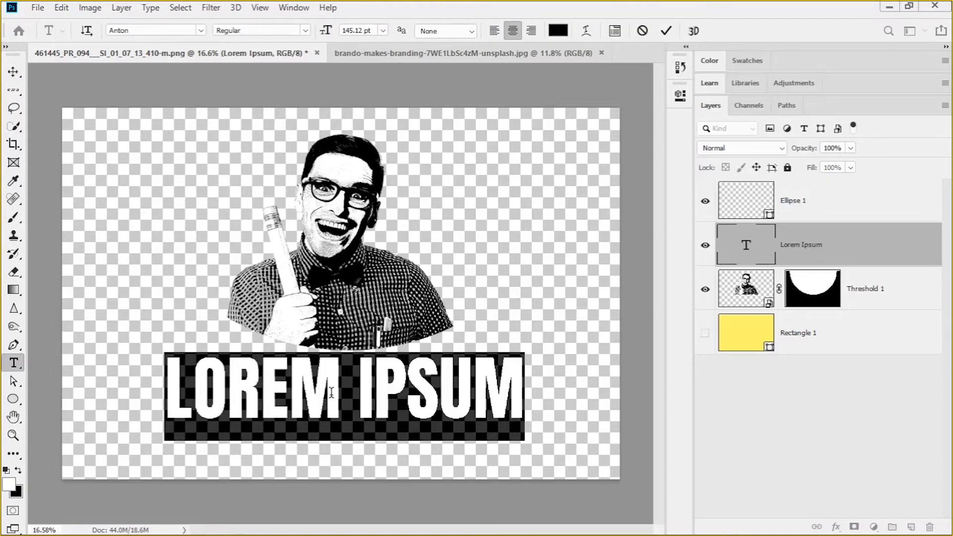
pyautogui.write('FUNN')
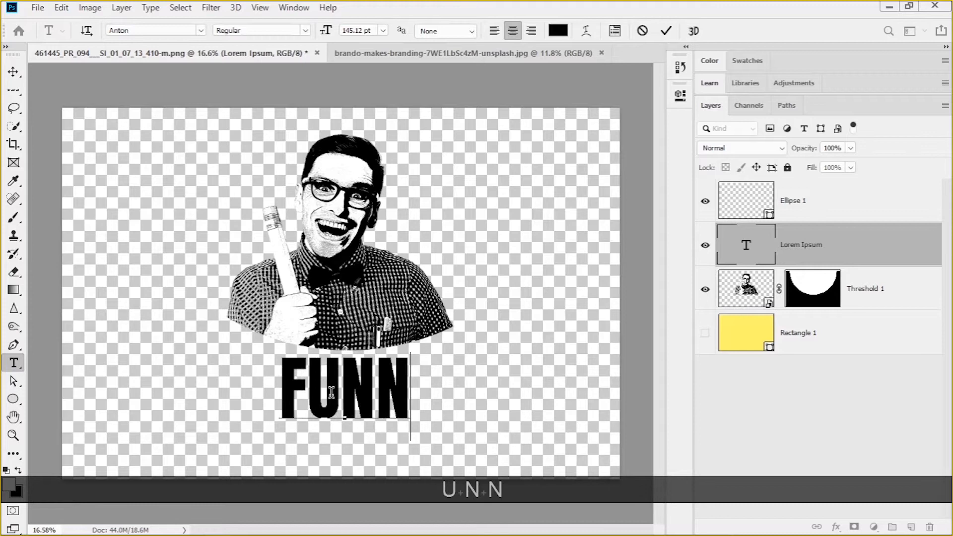
pyautogui.write('Y T')
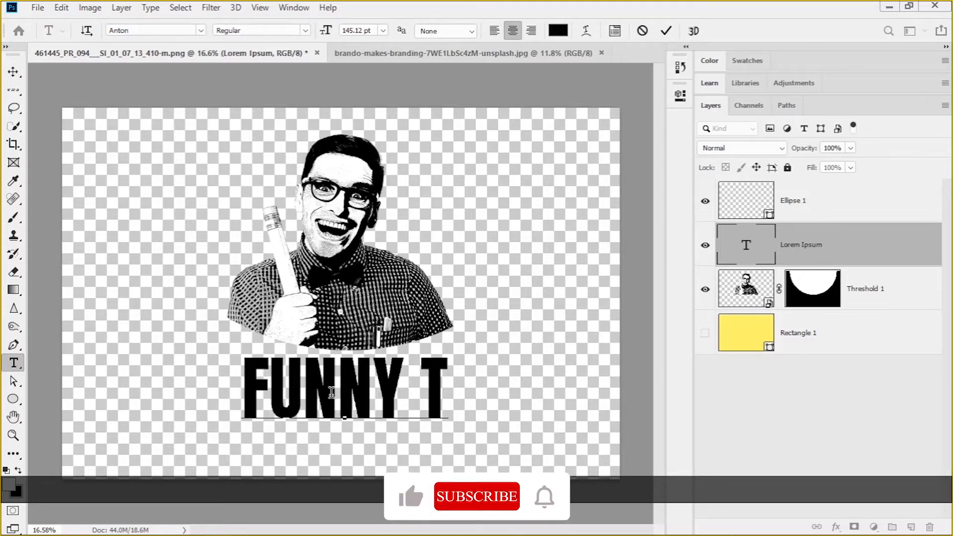
pyautogui.write('EACHER')
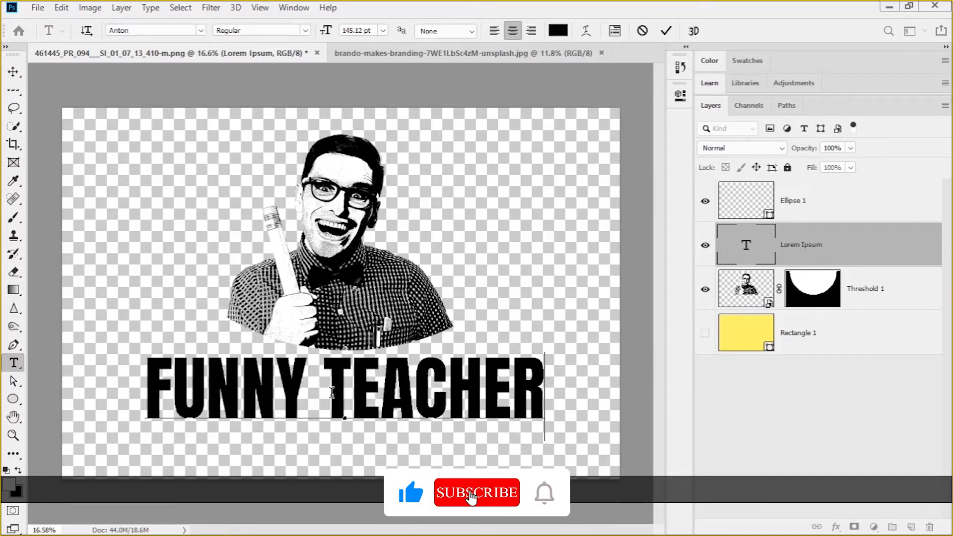
pyautogui.click(13, 72)
# Reposition the FUNNY TEACHER text slightly lower, leaving a small gap below the portrait
pyautogui.moveTo(350, 373); pyautogui.dragTo(370, 373)
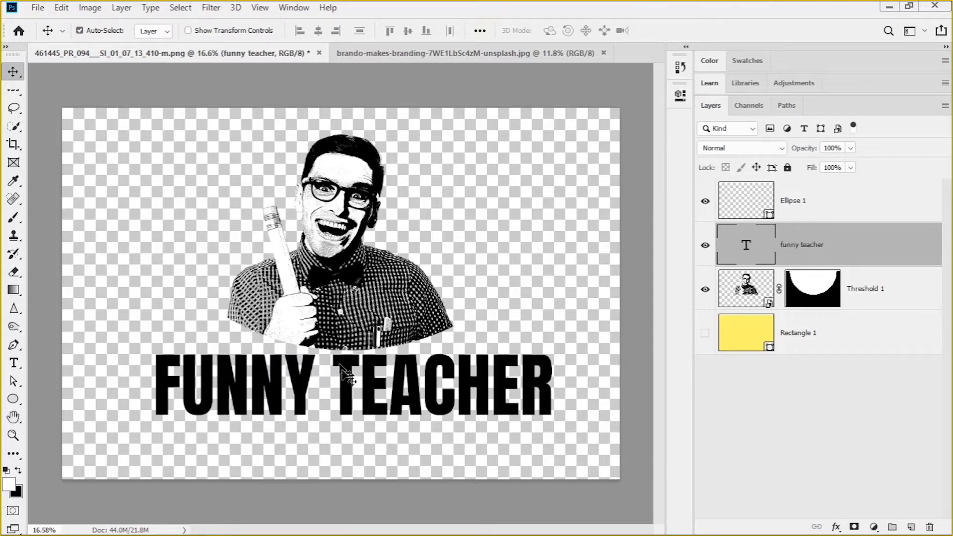
pyautogui.moveTo(348, 379); pyautogui.dragTo(348, 391)
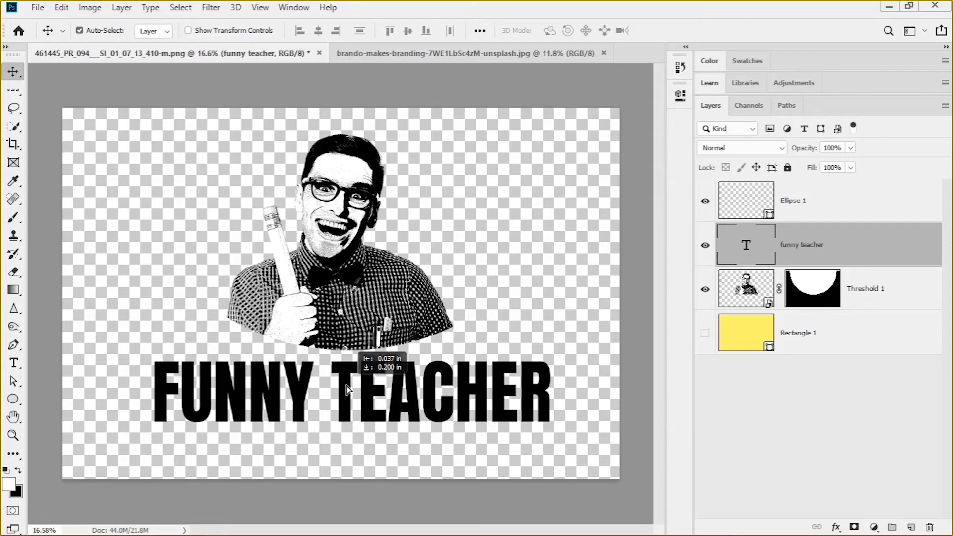
pyautogui.moveTo(346, 388); pyautogui.dragTo(346, 389)
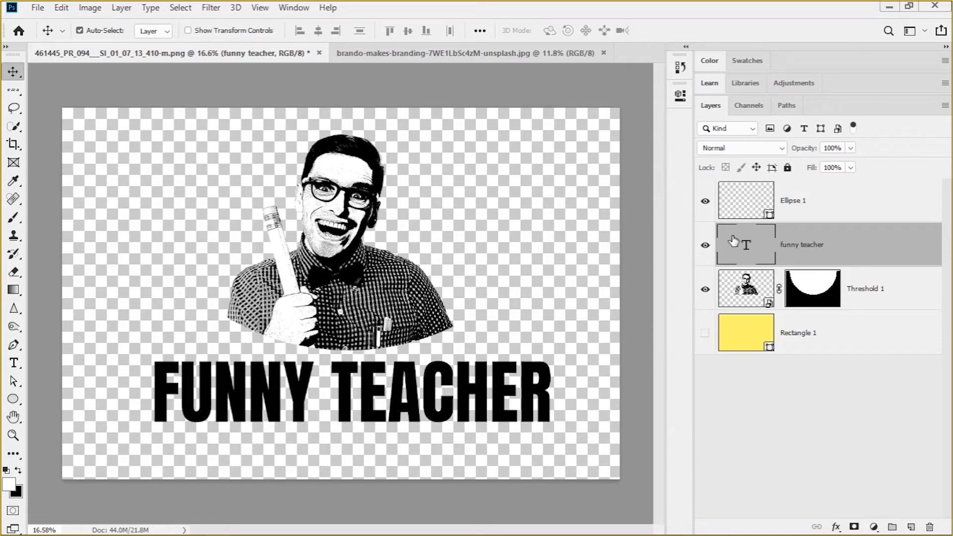
# Apply a horizontal Arc text warp to the FUNNY TEACHER text
pyautogui.doubleClick(734, 242)
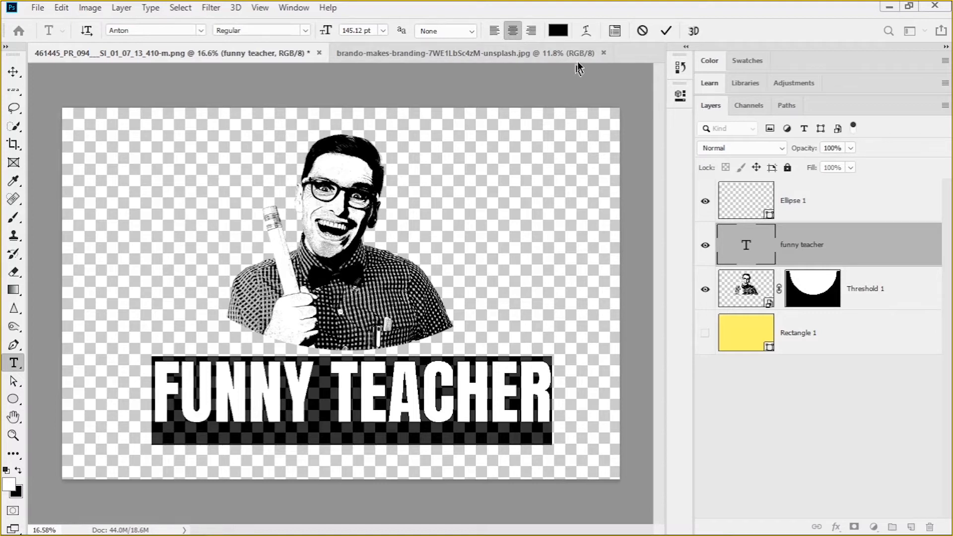
pyautogui.press('F1')
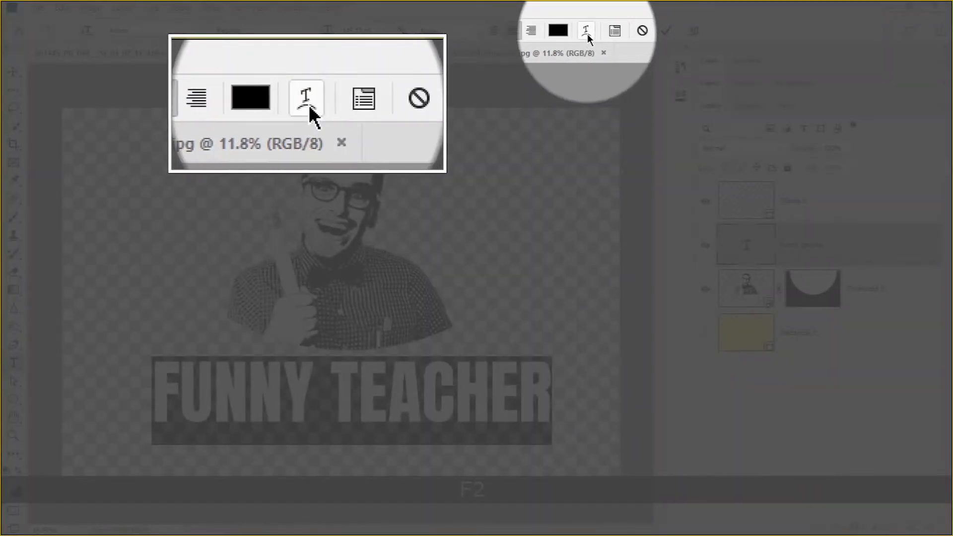
pyautogui.click(587, 33)
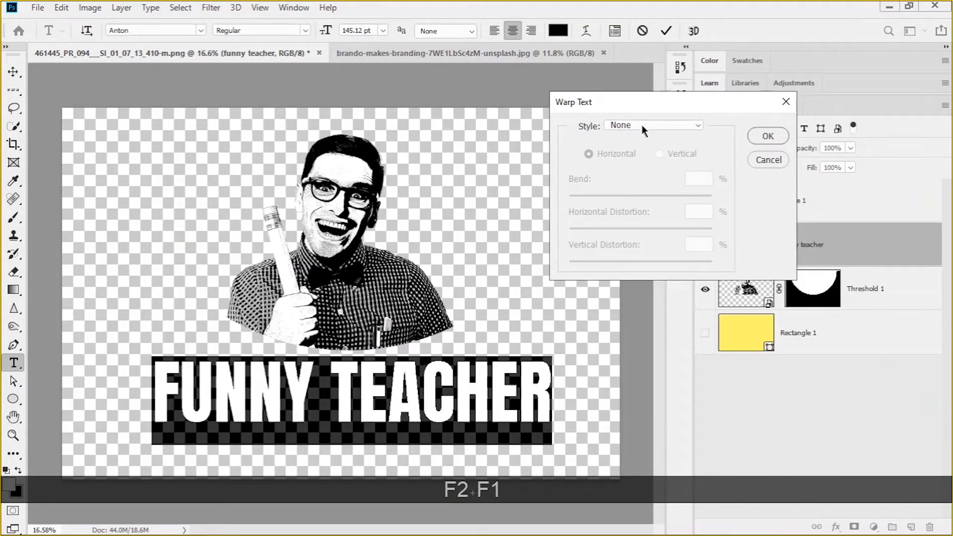
pyautogui.click(642, 126)
pyautogui.click(643, 126)
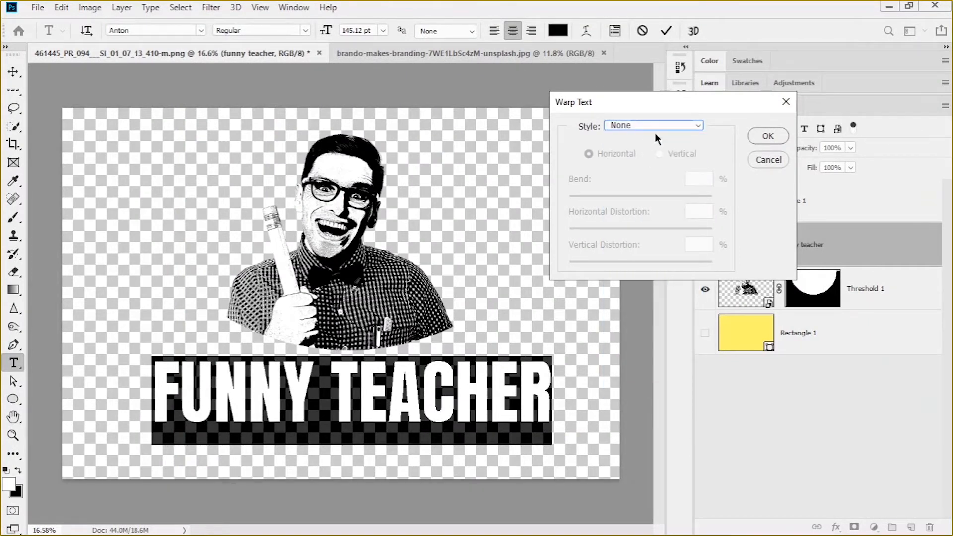
pyautogui.click(665, 125)
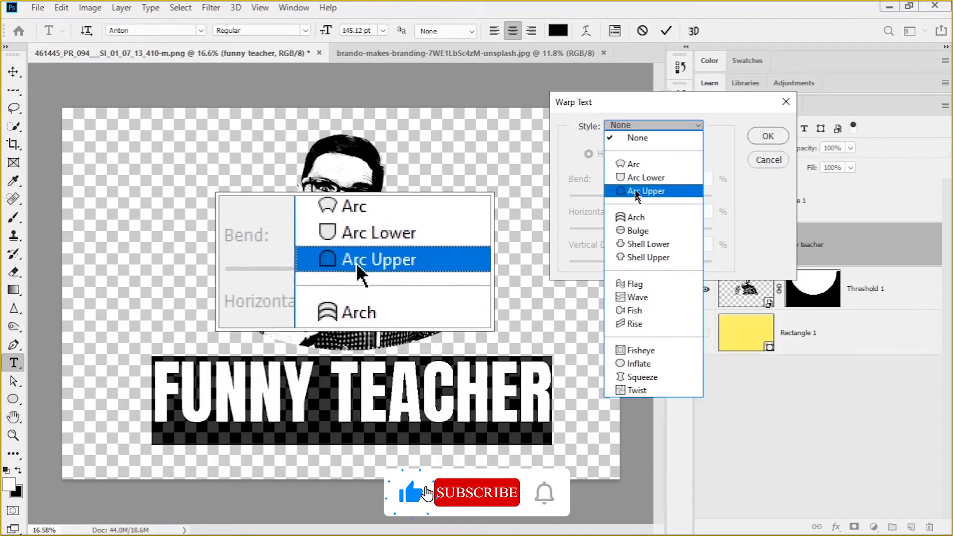
pyautogui.click(636, 165)
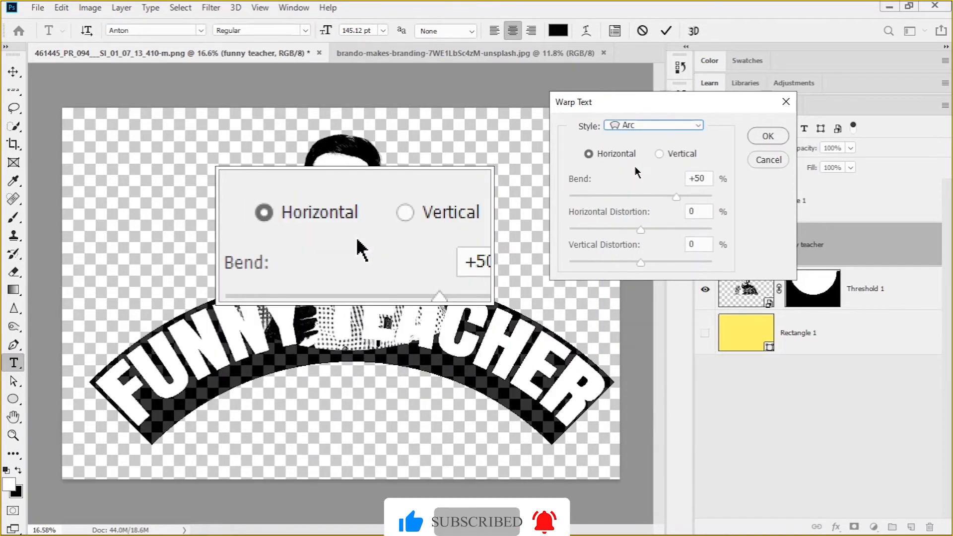
pyautogui.press('F1')
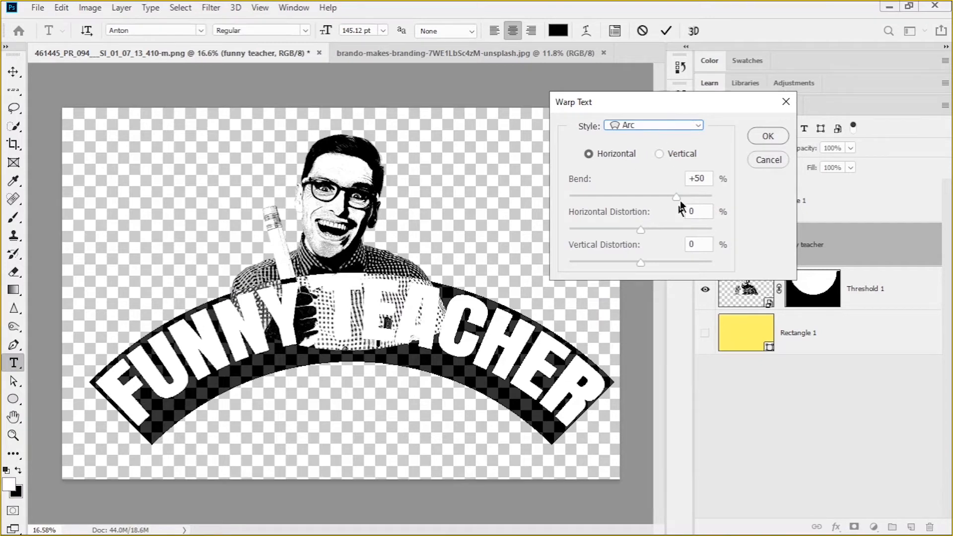
# Set the Arc warp's bend to -69% so the text curves downward
pyautogui.moveTo(675, 196); pyautogui.dragTo(596, 201)
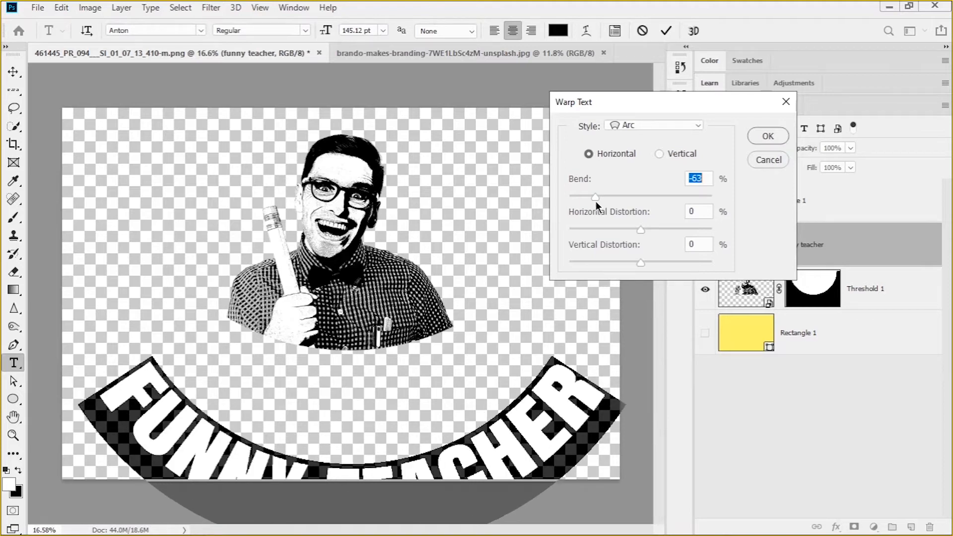
pyautogui.moveTo(596, 201); pyautogui.dragTo(591, 201)
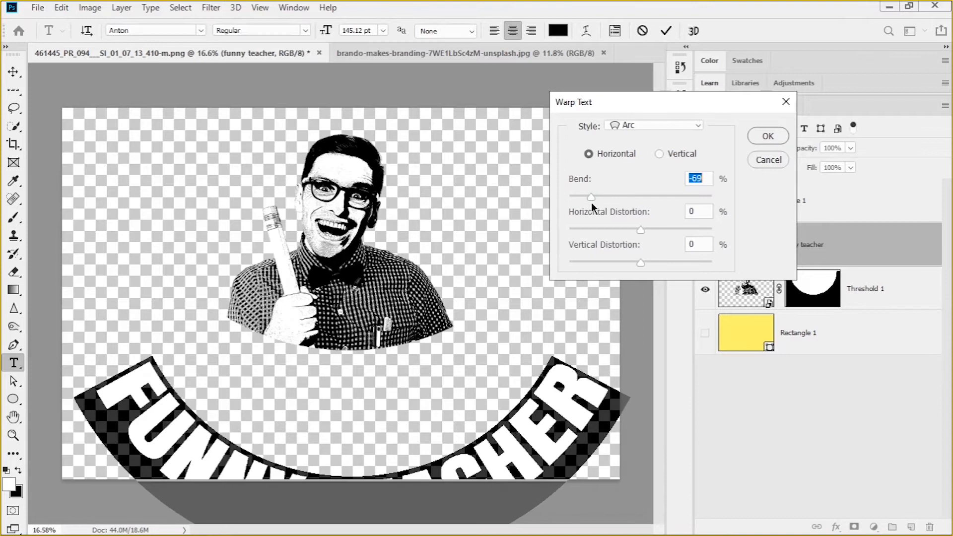
pyautogui.click(759, 137)
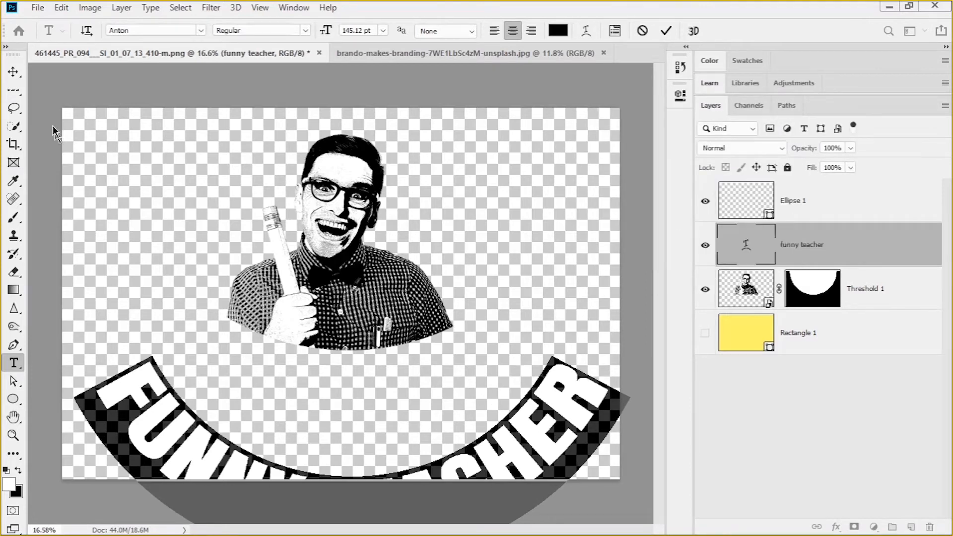
# Move the curved text up under the portrait and scale it down to about 53%, overlapping the shirt's lower corners
pyautogui.click(14, 71)
pyautogui.moveTo(317, 436); pyautogui.dragTo(318, 331)
pyautogui.hotkey('ctrl', 't')
pyautogui.moveTo(609, 368); pyautogui.dragTo(492, 379)
pyautogui.moveTo(388, 380); pyautogui.dragTo(385, 402)
pyautogui.moveTo(287, 399); pyautogui.dragTo(286, 391)
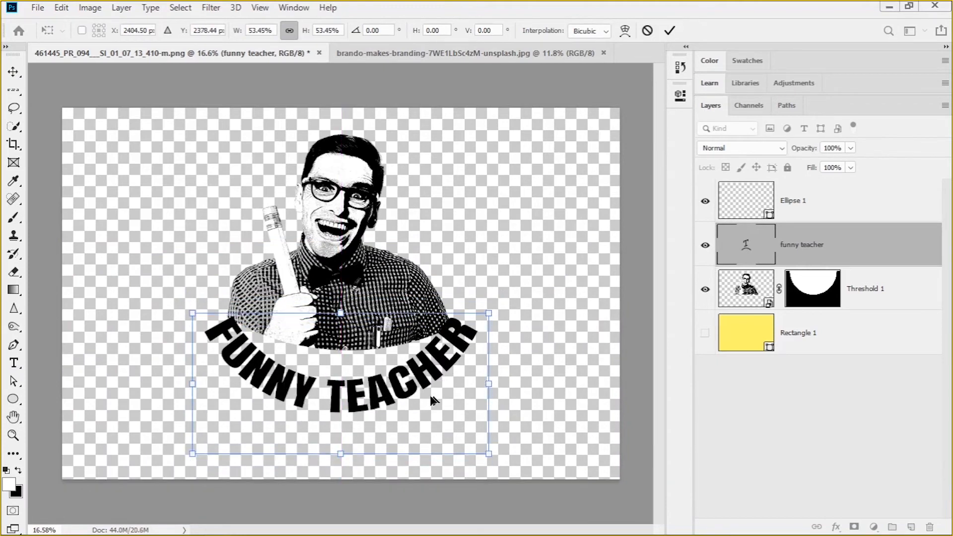
# Reduce the text's downward Arc bend to bring its curve closer to the portrait's lower edge
pyautogui.doubleClick(728, 263)
pyautogui.click(586, 31)
pyautogui.moveTo(597, 196); pyautogui.dragTo(612, 194)
pyautogui.click(767, 138)
pyautogui.click(14, 73)
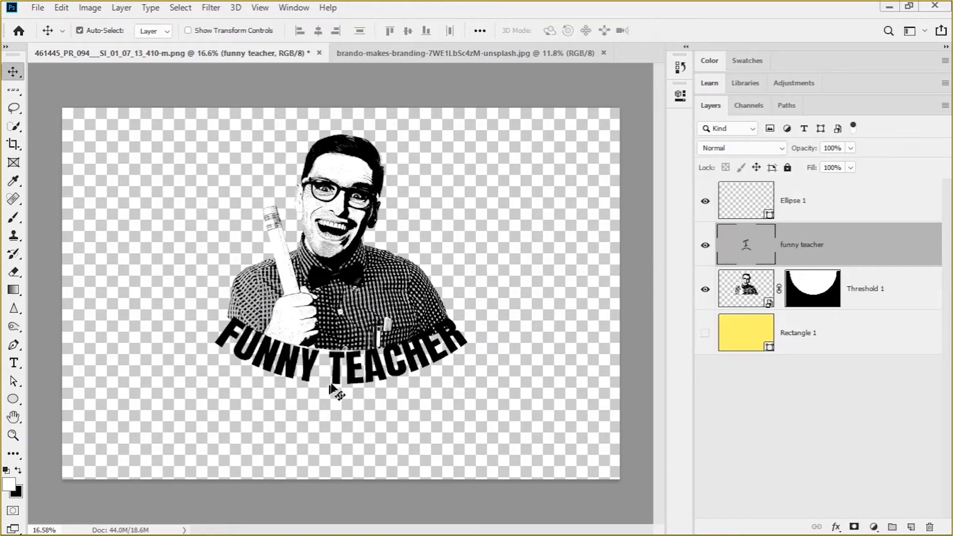
# Enlarge the curved text slightly to about 82 pt and nudge it into place along the shirt's lower edge
pyautogui.hotkey('ctrl', 't')
pyautogui.moveTo(205, 371); pyautogui.dragTo(197, 373)
pyautogui.moveTo(417, 365); pyautogui.dragTo(421, 361)
# Flatten the text's Arc bend a little more and move the text slightly down, just clear of the shirt's curved edge
pyautogui.doubleClick(744, 245)
pyautogui.click(586, 30)
pyautogui.moveTo(609, 197); pyautogui.dragTo(616, 197)
pyautogui.click(768, 136)
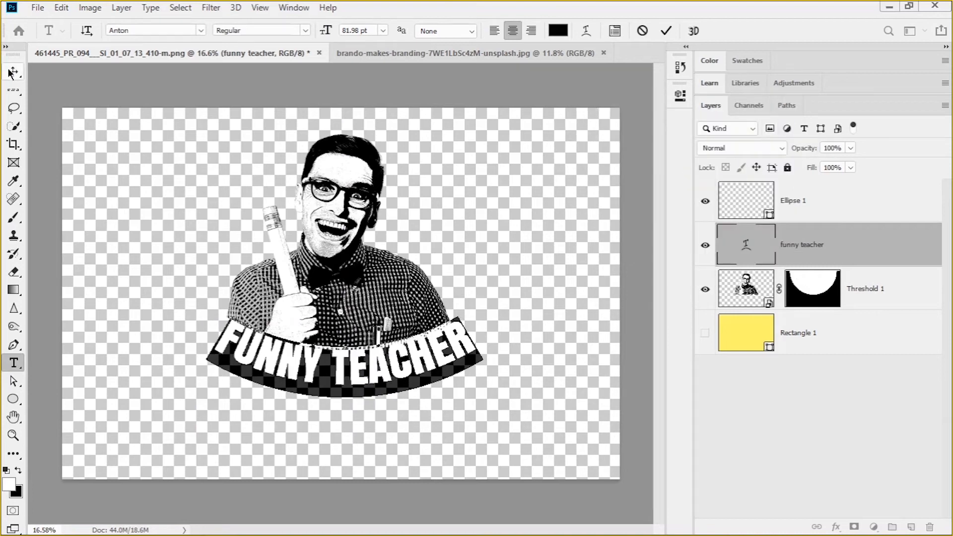
pyautogui.click(13, 72)
pyautogui.moveTo(355, 370); pyautogui.dragTo(355, 378)
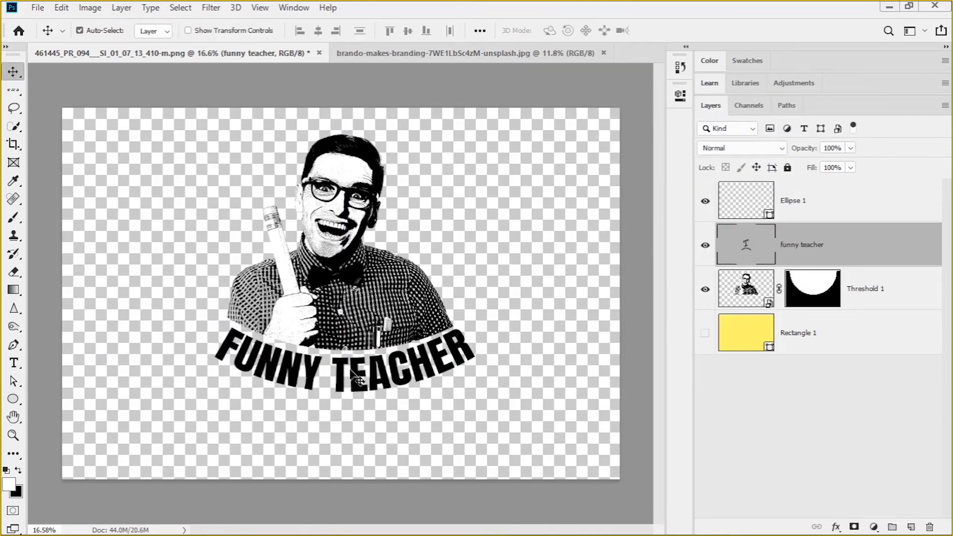
# Examine how the curved FUNNY TEACHER text fits beneath the portrait, both close up and from farther out
pyautogui.keyDown('alt'); pyautogui.scroll(3, 356, 377); pyautogui.keyUp('alt')
pyautogui.keyDown('alt'); pyautogui.scroll(-4, 353, 376); pyautogui.keyUp('alt')
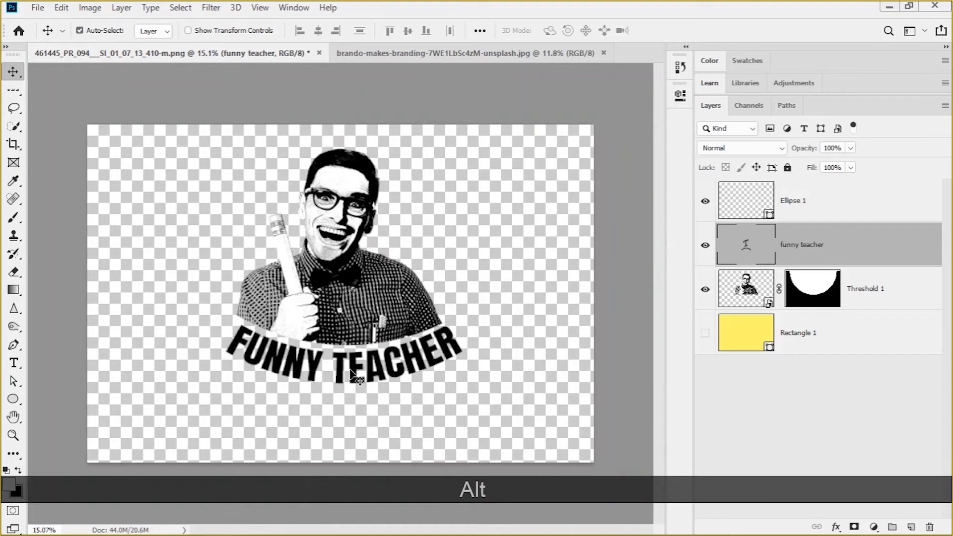
pyautogui.scroll(2, 357, 376)
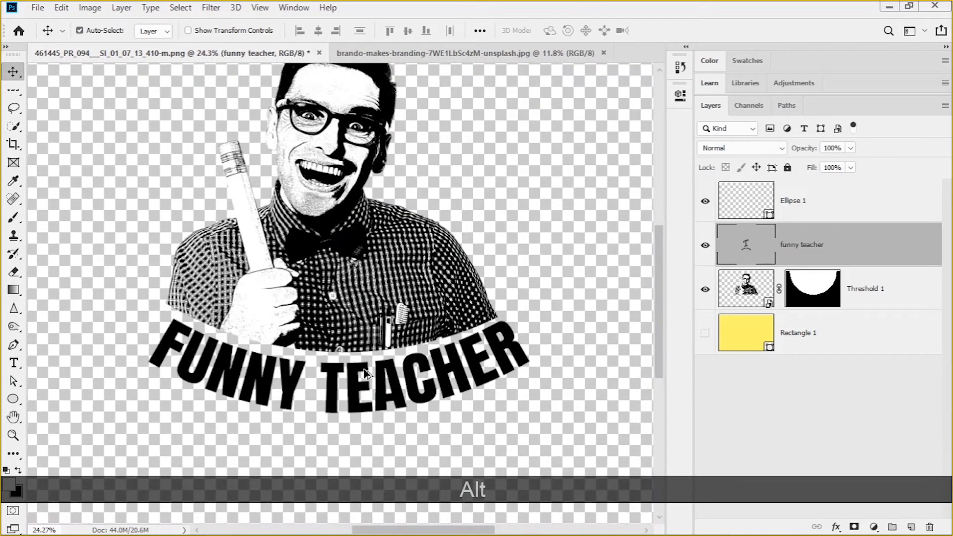
pyautogui.scroll(-1, 366, 373)
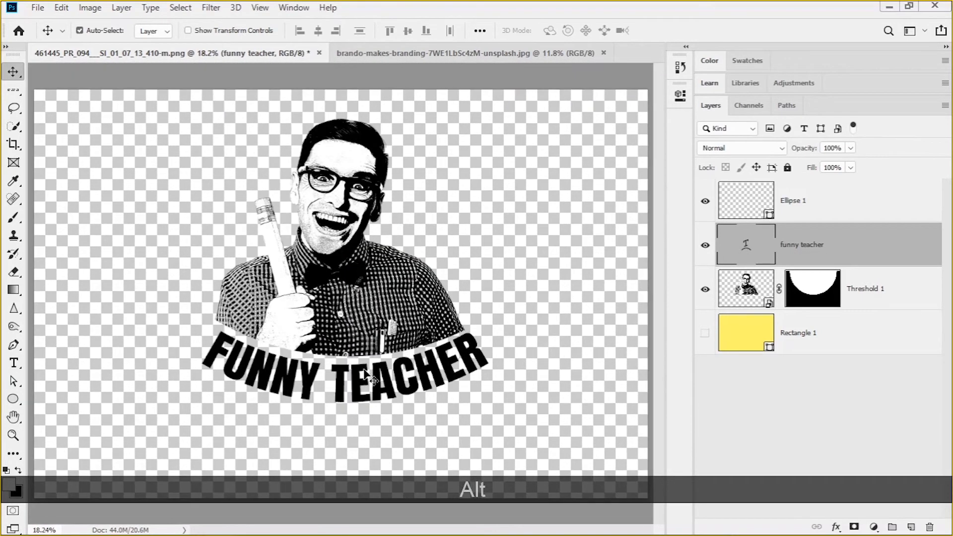
pyautogui.keyDown('alt'); pyautogui.scroll(1, 379, 311); pyautogui.keyUp('alt')
pyautogui.scroll(-1, 379, 310)
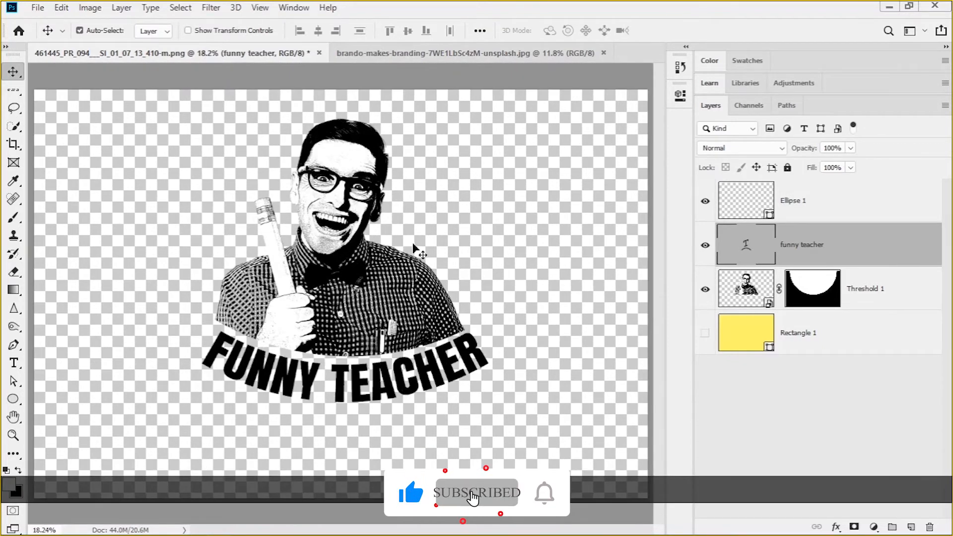
pyautogui.scroll(2, 353, 290)
pyautogui.scroll(-3, 174, 199)
pyautogui.scroll(2, 214, 189)
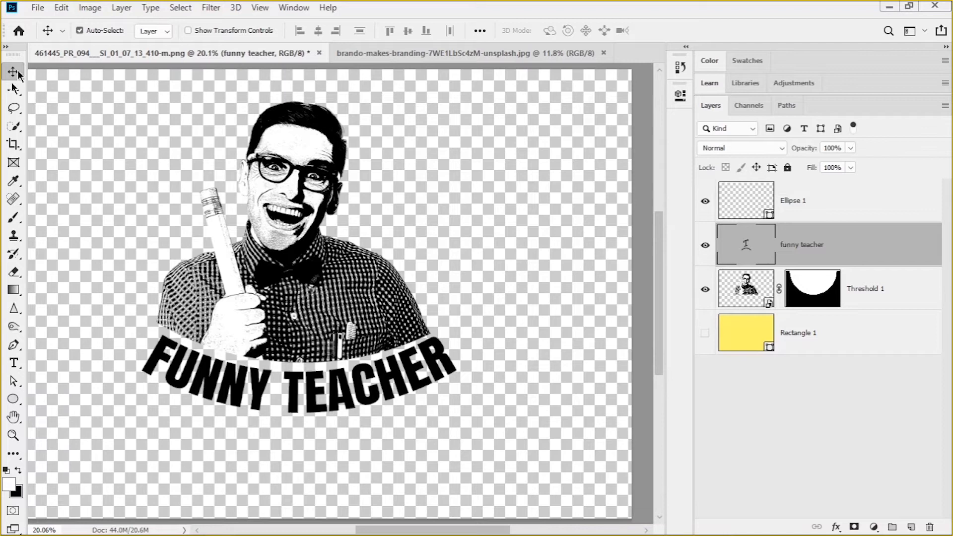
# Add a new empty layer for the brushwork and place it at the top of the layer stack, above the ellipse
pyautogui.click(14, 223)
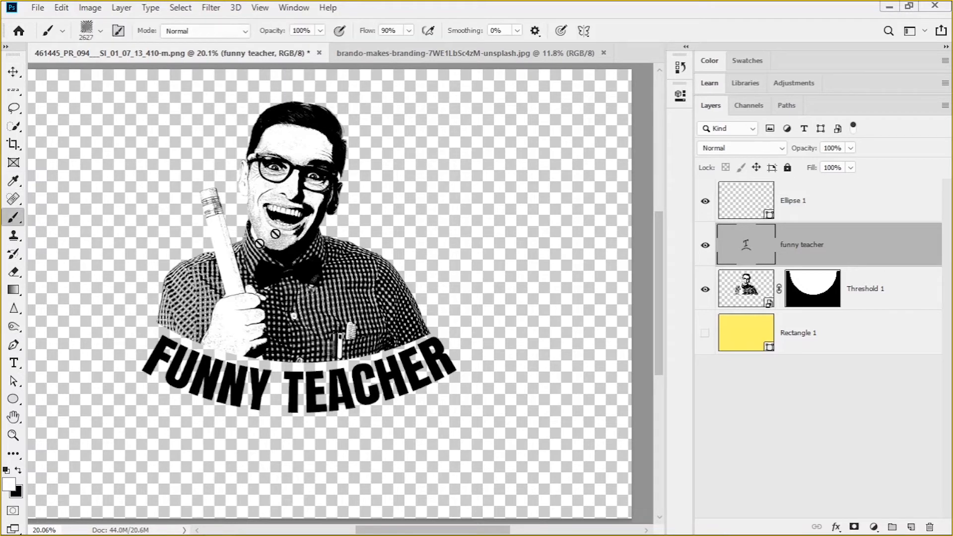
pyautogui.click(100, 33)
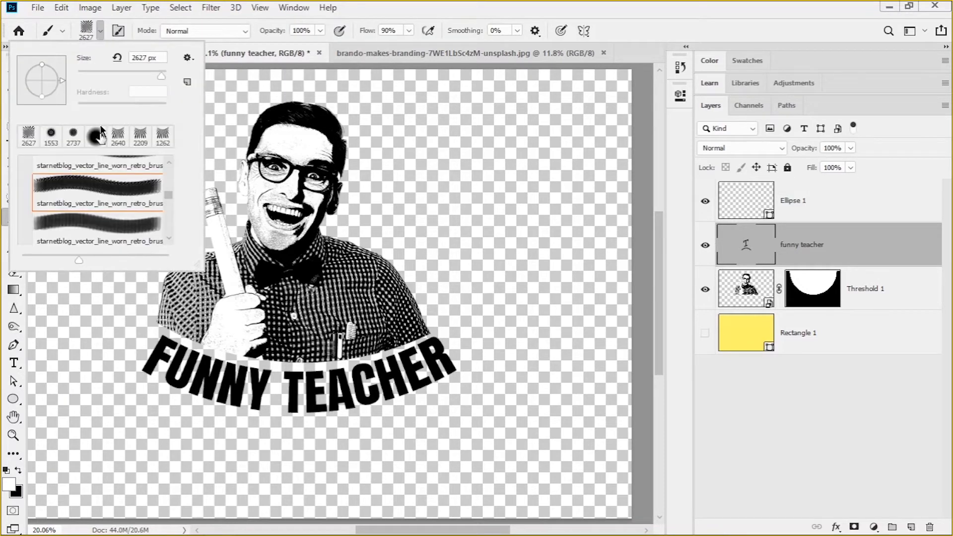
pyautogui.click(101, 33)
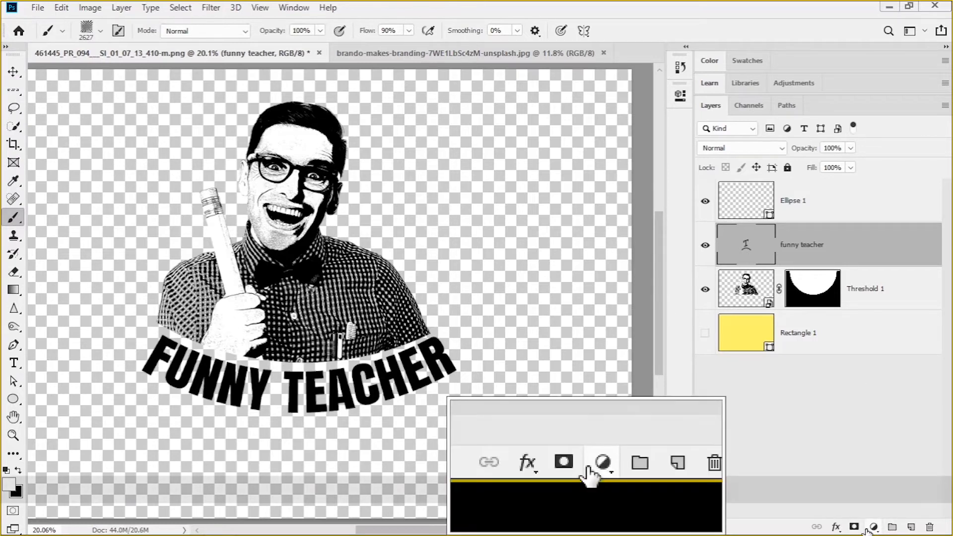
pyautogui.click(911, 528)
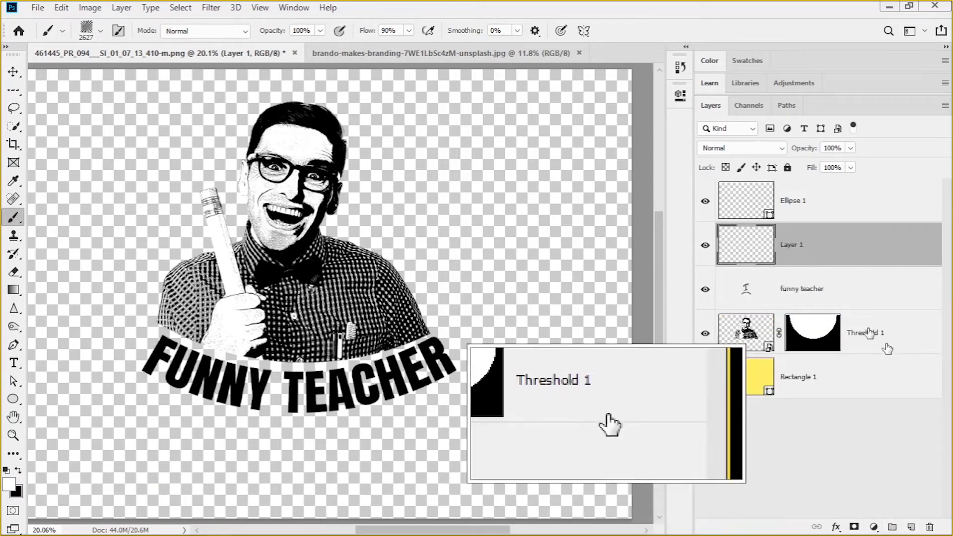
pyautogui.press('F1')
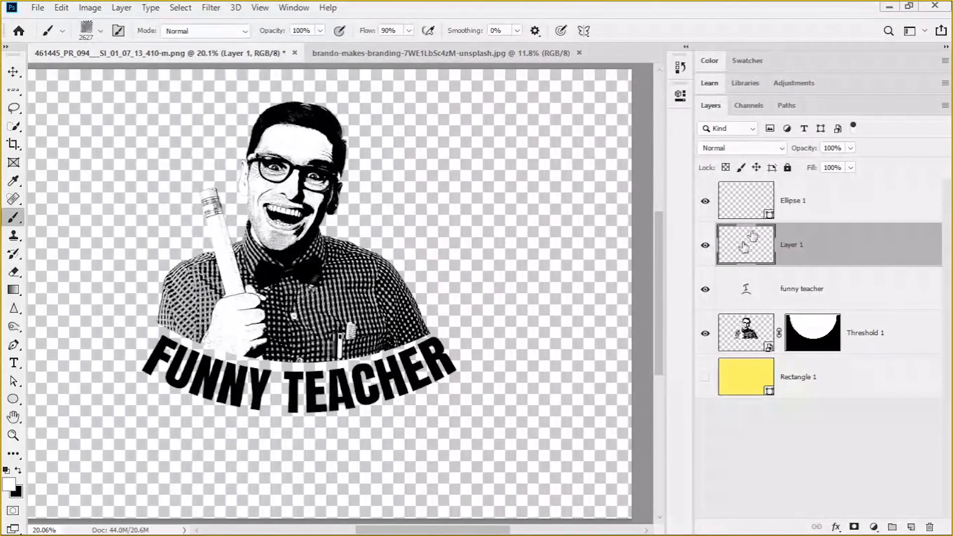
pyautogui.doubleClick(760, 257)
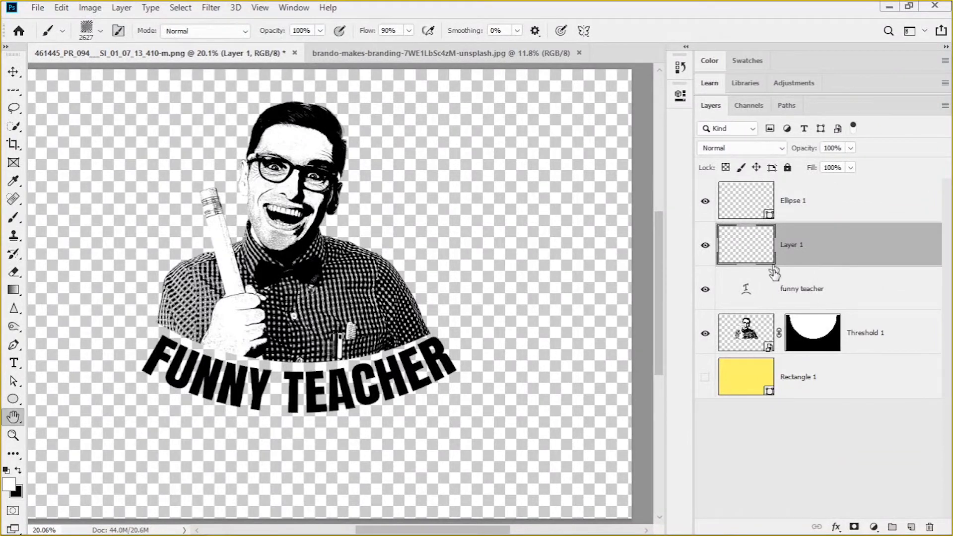
pyautogui.click(879, 134)
pyautogui.moveTo(754, 259); pyautogui.dragTo(756, 193)
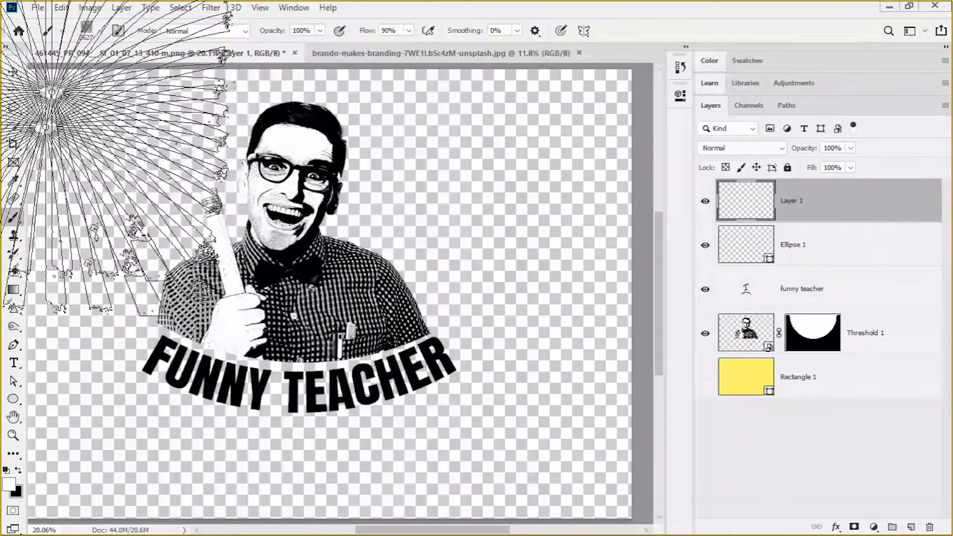
# Look through the brush presets, from the starnetblog retro line brushes to the DP Brushes 2 set
pyautogui.click(61, 31)
pyautogui.click(61, 31)
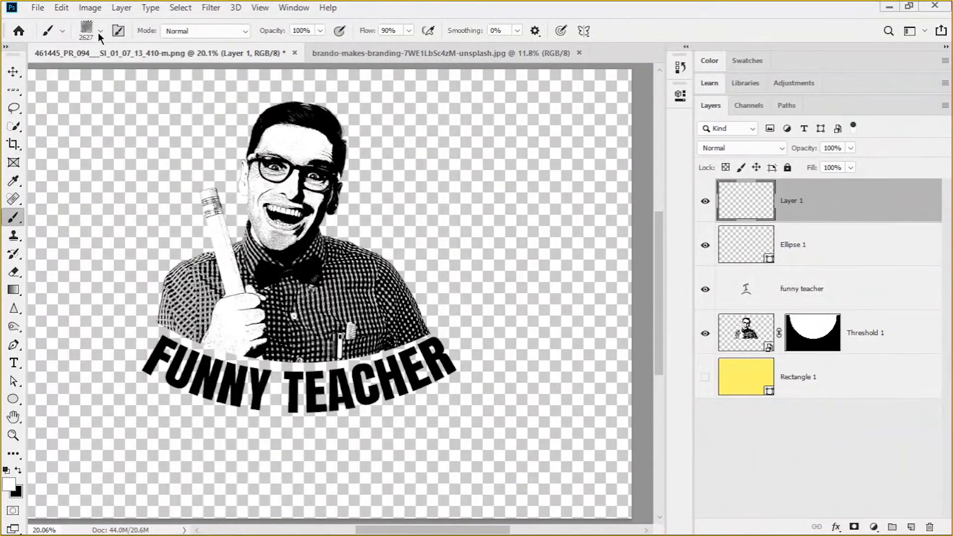
pyautogui.click(99, 30)
pyautogui.scroll(-5, 106, 202)
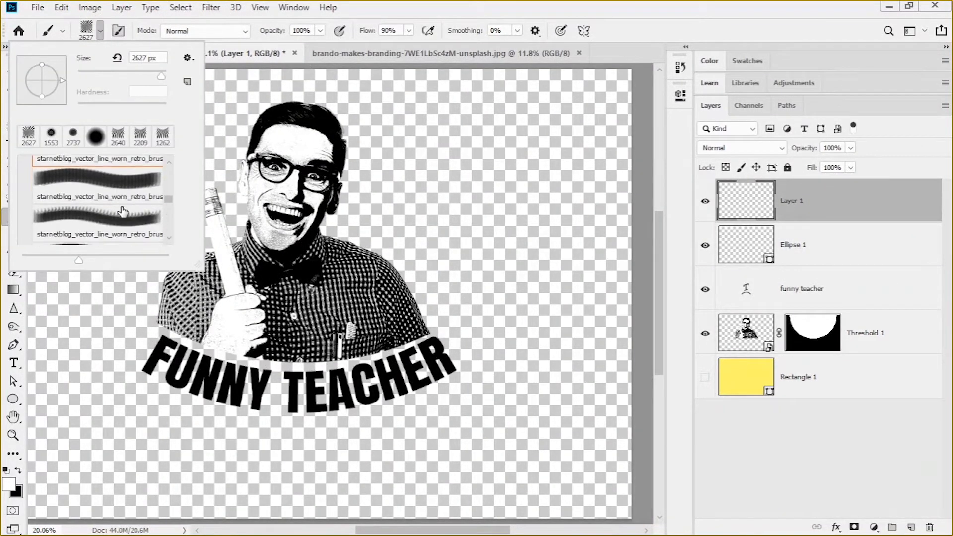
pyautogui.scroll(-3, 124, 212)
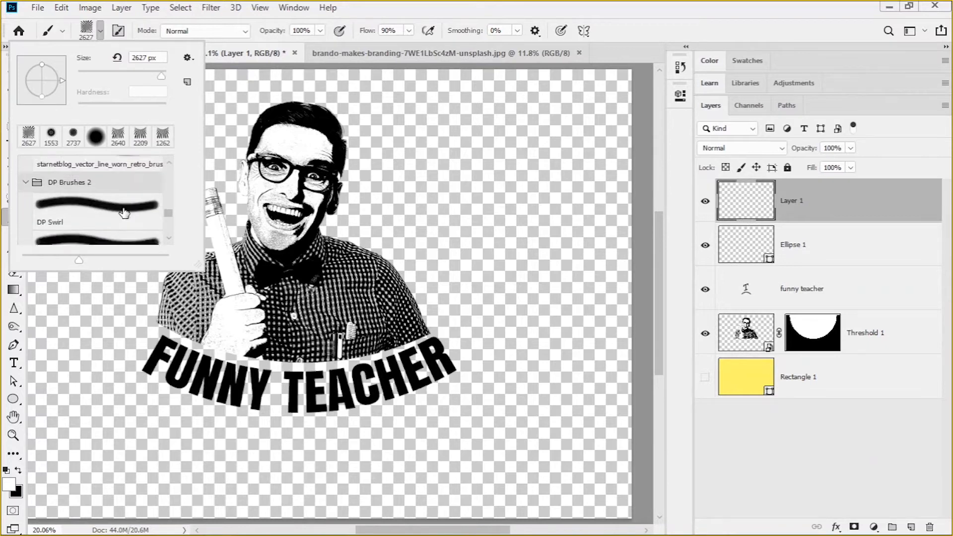
pyautogui.scroll(-2, 124, 213)
pyautogui.scroll(1, 124, 213)
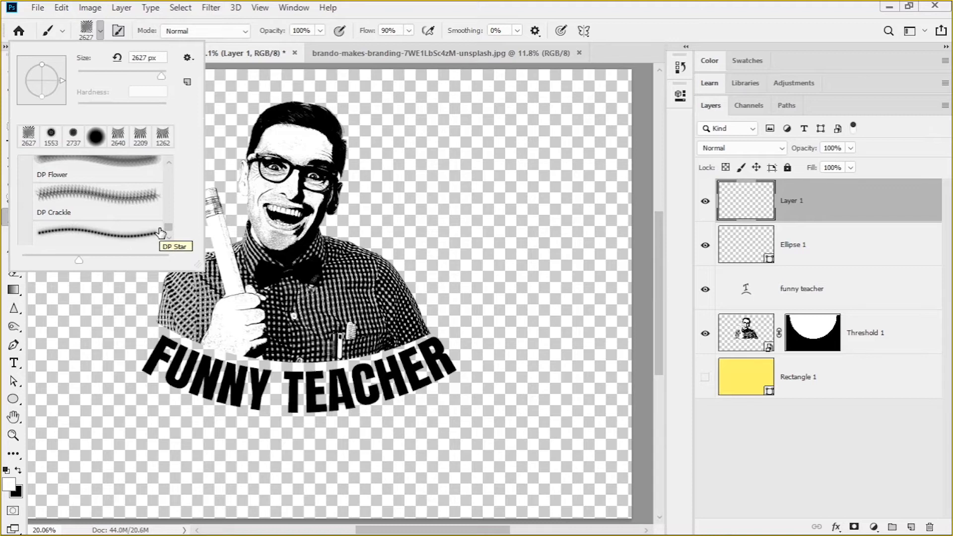
pyautogui.scroll(5, 124, 213)
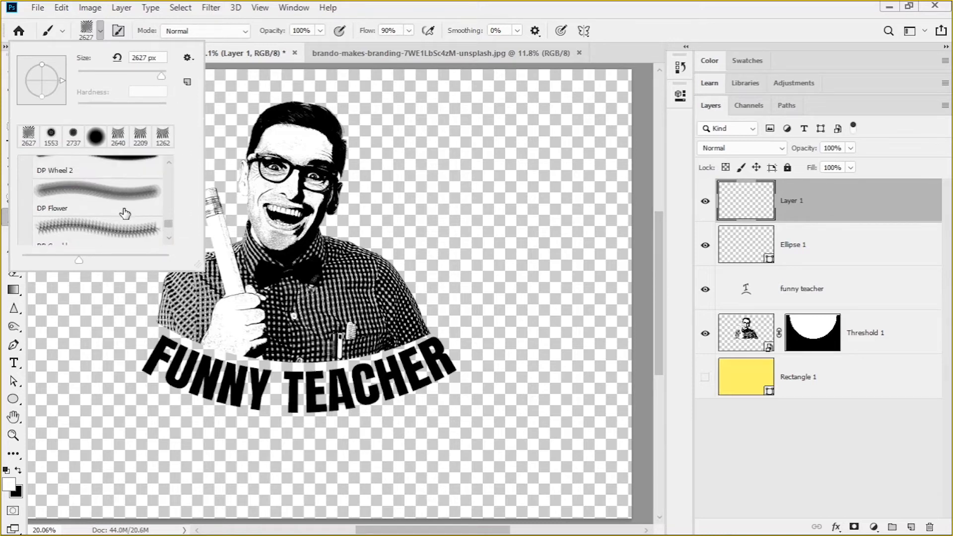
pyautogui.scroll(-3, 124, 212)
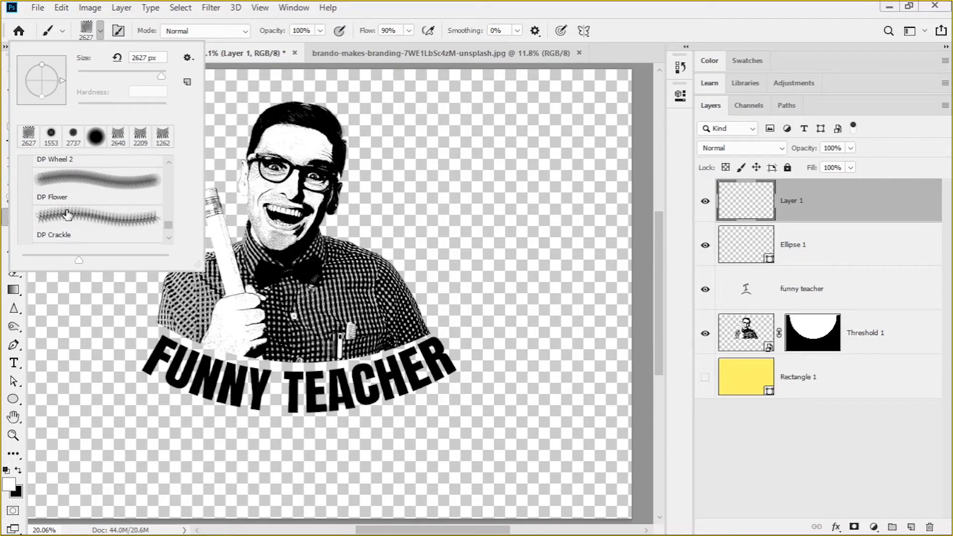
pyautogui.scroll(-1, 69, 214)
pyautogui.scroll(2, 118, 207)
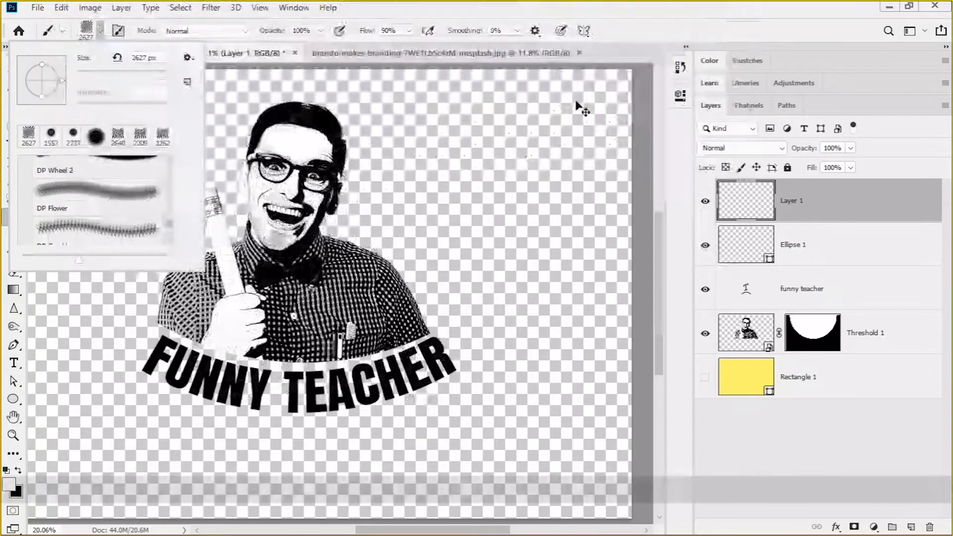
pyautogui.click(620, 58)
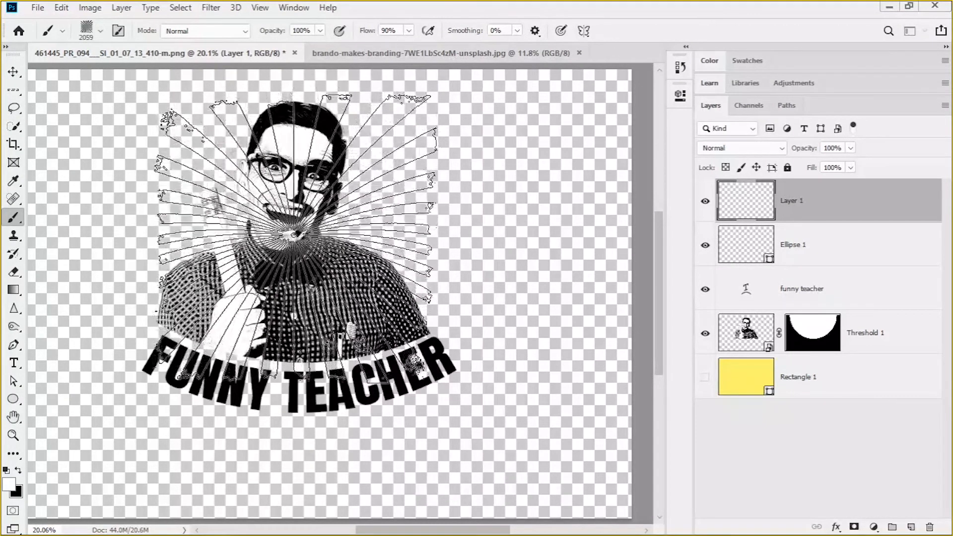
# Stamp a white sunburst with the brush at about 2218 px, centred on the face, and move its layer below the portrait
pyautogui.moveTo(293, 226); pyautogui.dragTo(306, 227)
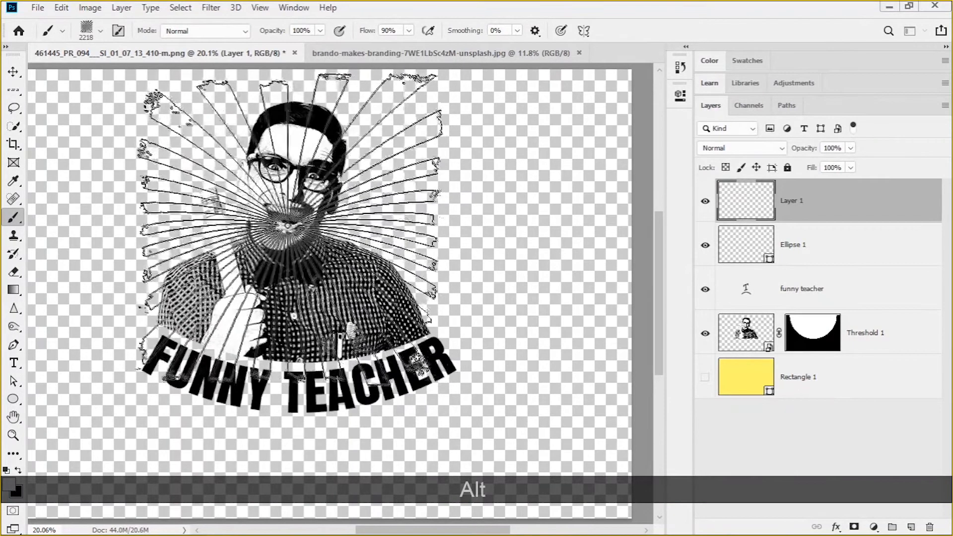
pyautogui.click(290, 226)
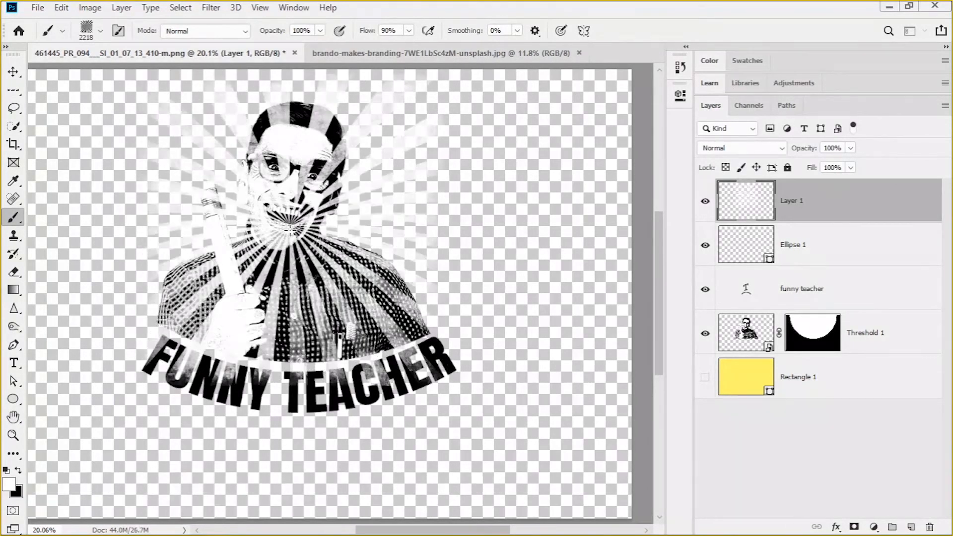
pyautogui.press('v')
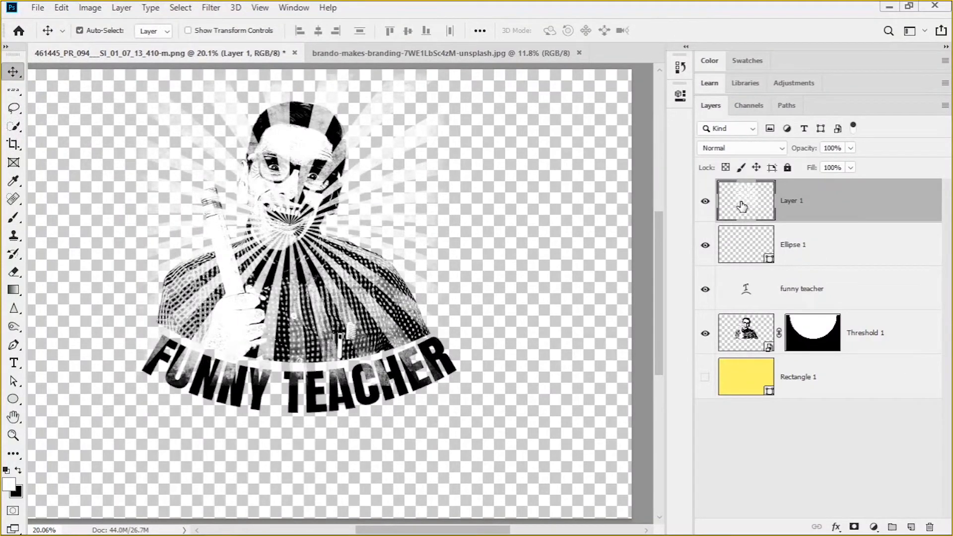
pyautogui.moveTo(744, 205); pyautogui.dragTo(745, 354)
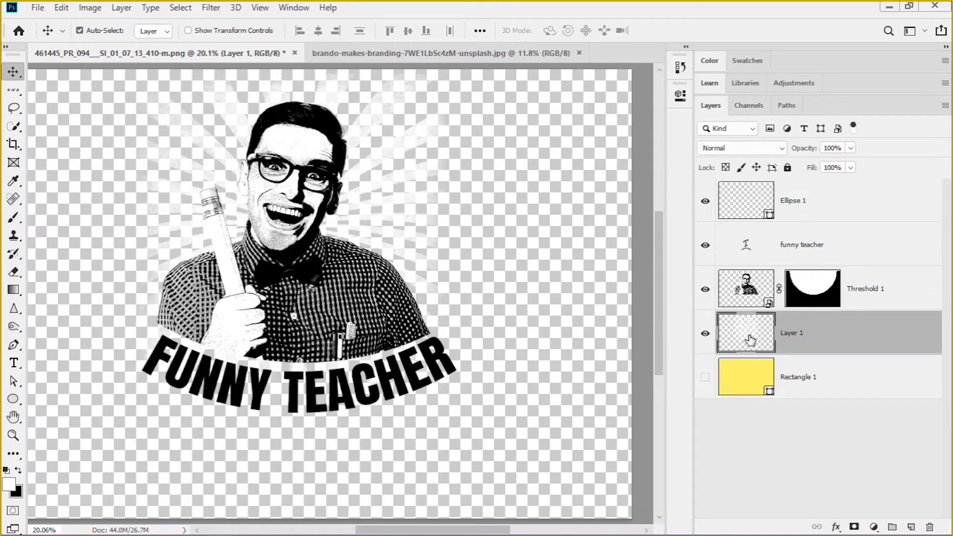
# Load the sunburst layer's pixels as a selection, fill it with the black background color, and deselect
pyautogui.press('F1')
pyautogui.press('alt')
pyautogui.press('ctrl')
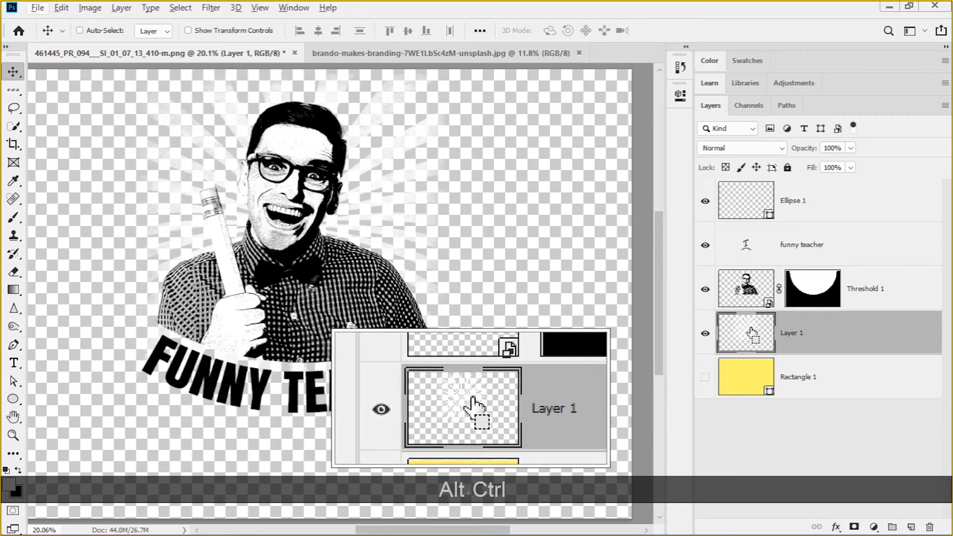
pyautogui.keyDown('ctrl'); pyautogui.click(751, 332); pyautogui.keyUp('ctrl')
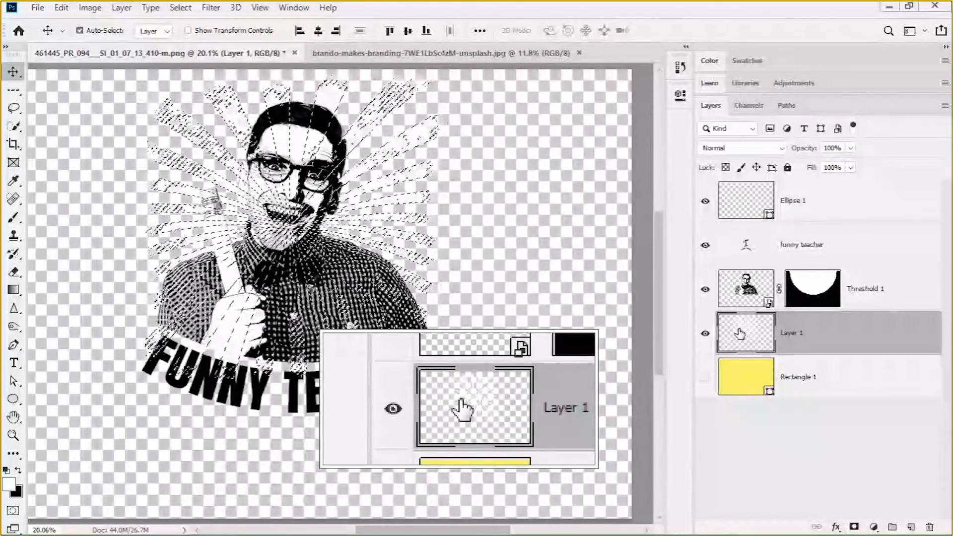
pyautogui.press('F1')
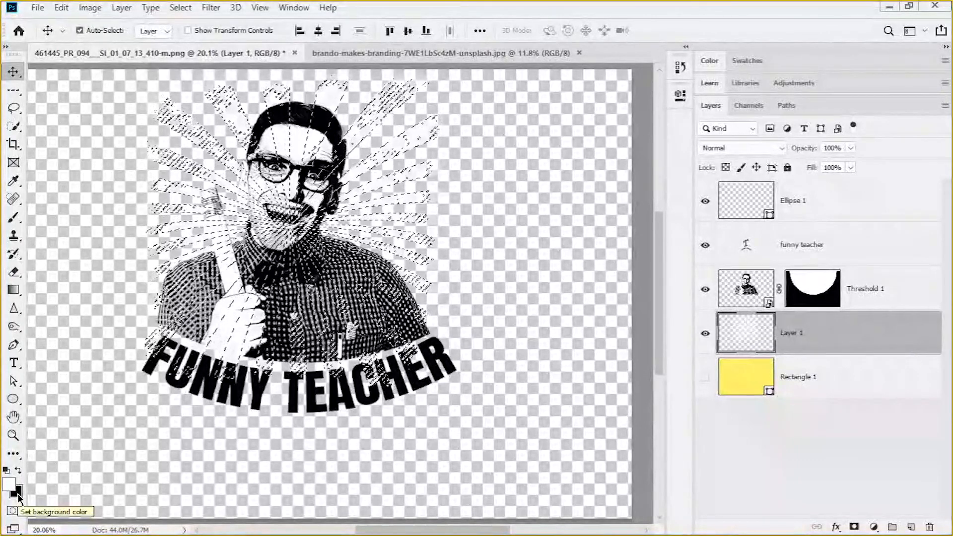
pyautogui.hotkey('alt', 'BackSpace')
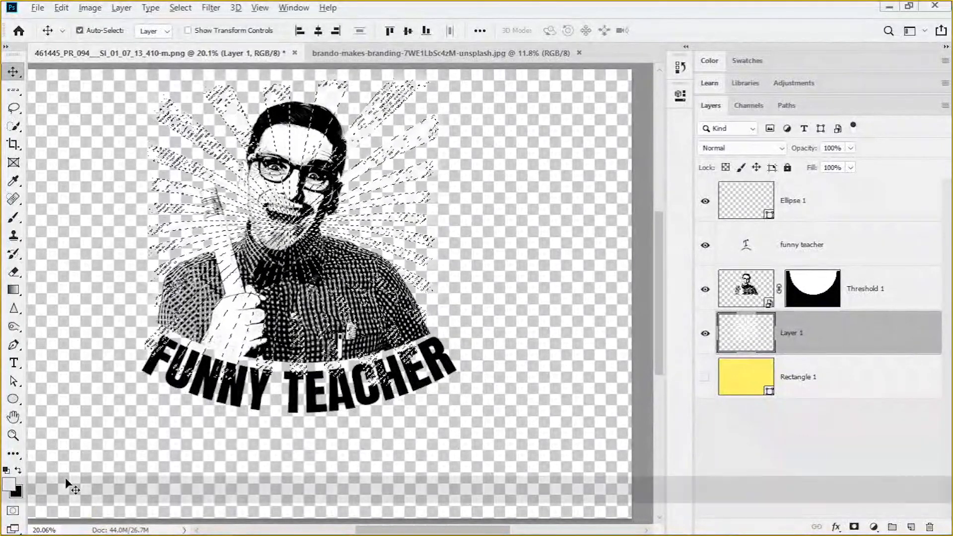
pyautogui.hotkey('ctrl', 'BackSpace')
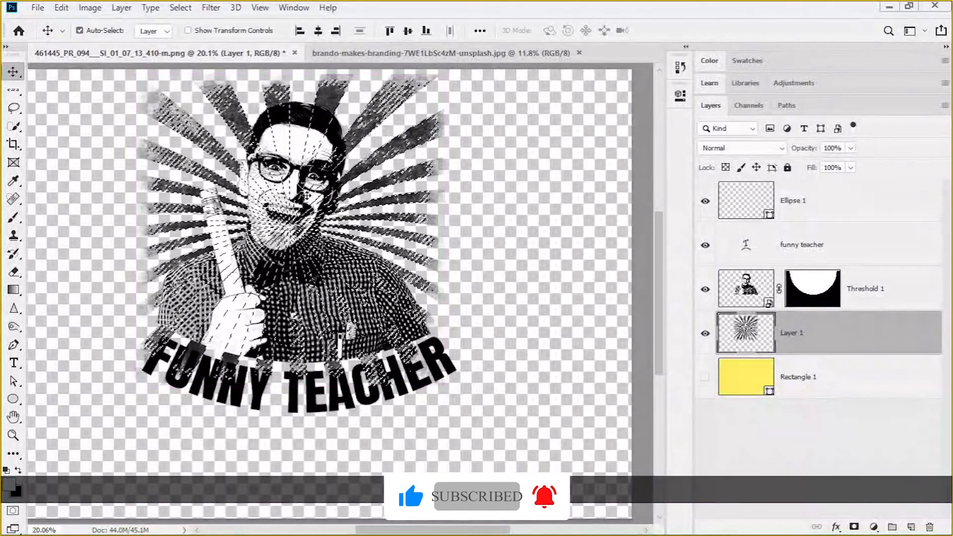
pyautogui.press('ctrl')
pyautogui.hotkey('ctrl', 'd')
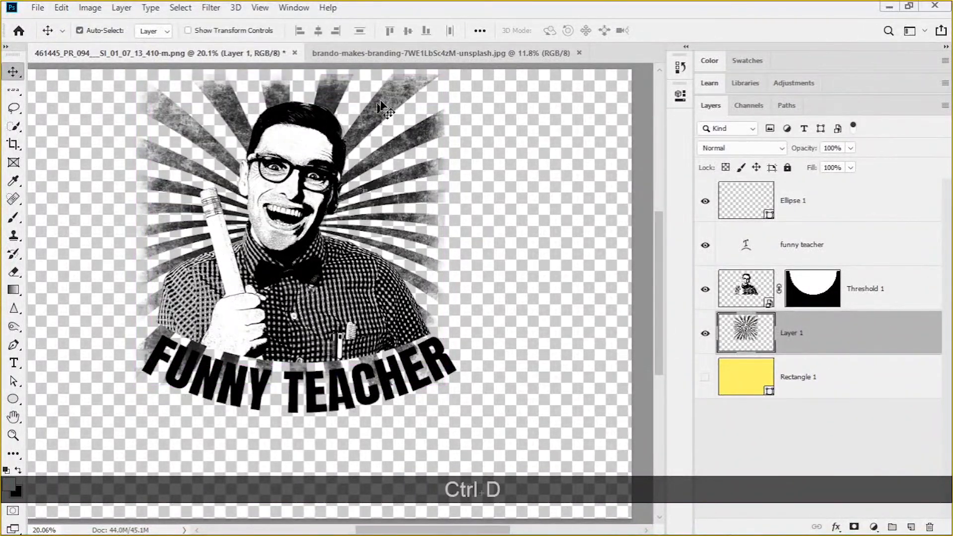
# Nudge the sunburst slightly down behind the portrait and inspect where its rays overlap the FUNNY TEACHER text
pyautogui.moveTo(384, 102); pyautogui.dragTo(386, 112)
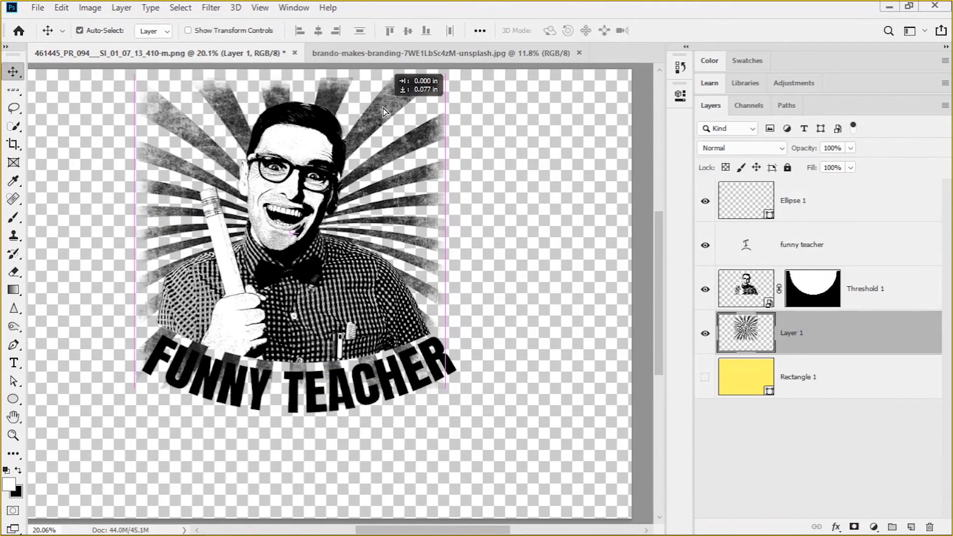
pyautogui.moveTo(383, 108); pyautogui.dragTo(382, 107)
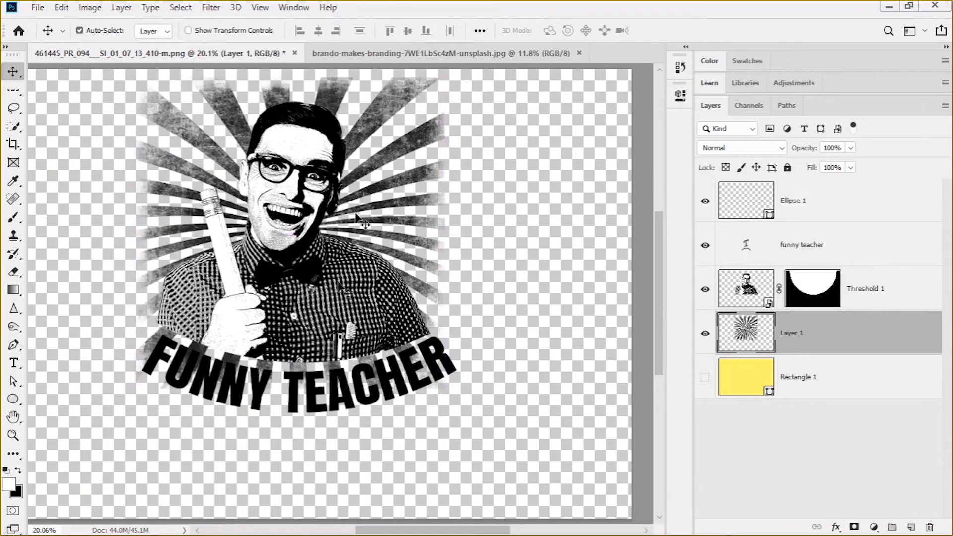
pyautogui.scroll(5, 357, 416)
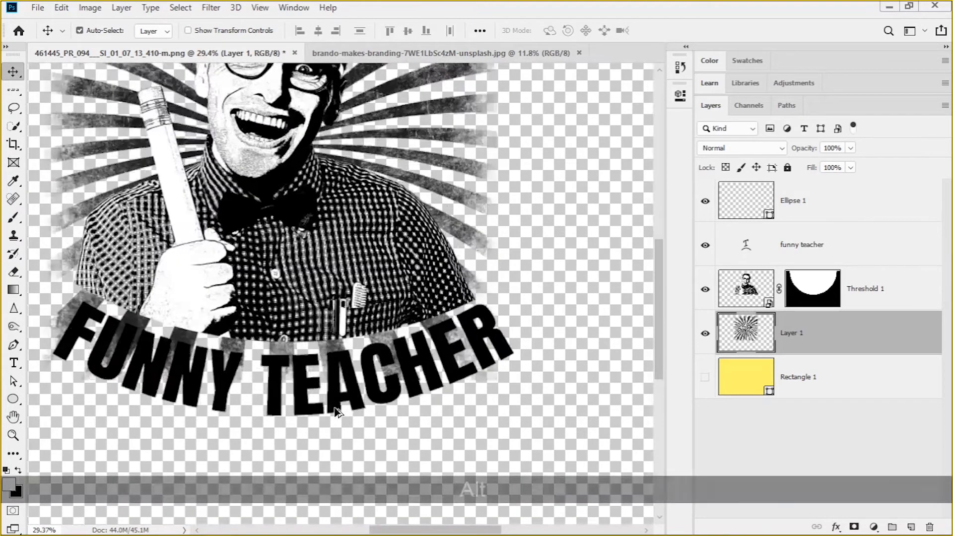
pyautogui.scroll(-4, 342, 416)
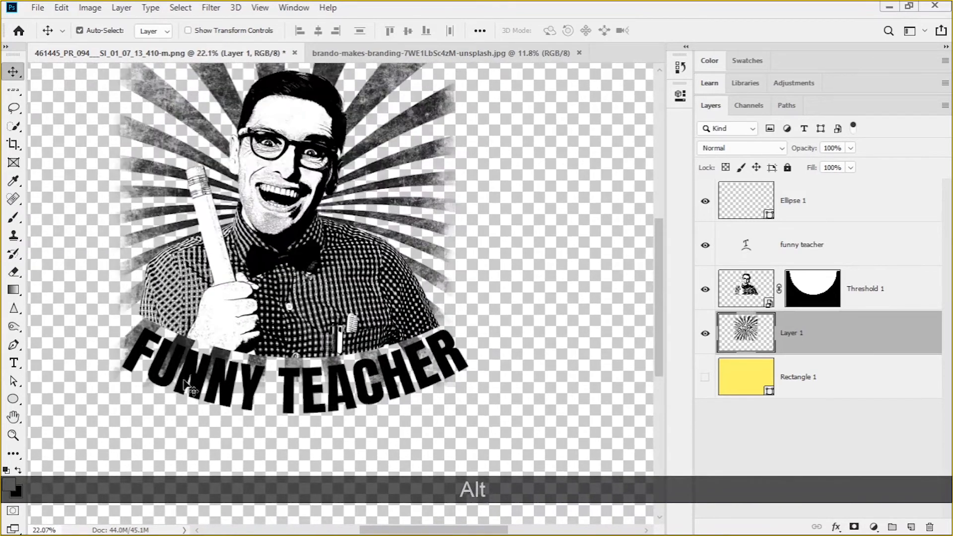
pyautogui.scroll(4, 166, 353)
pyautogui.scroll(-2, 167, 353)
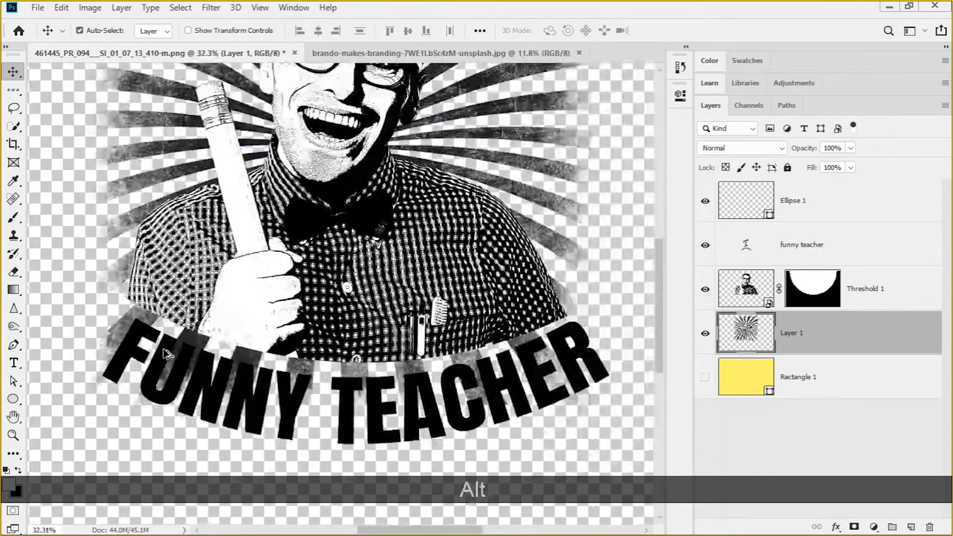
pyautogui.scroll(-2, 336, 397)
pyautogui.scroll(2, 336, 404)
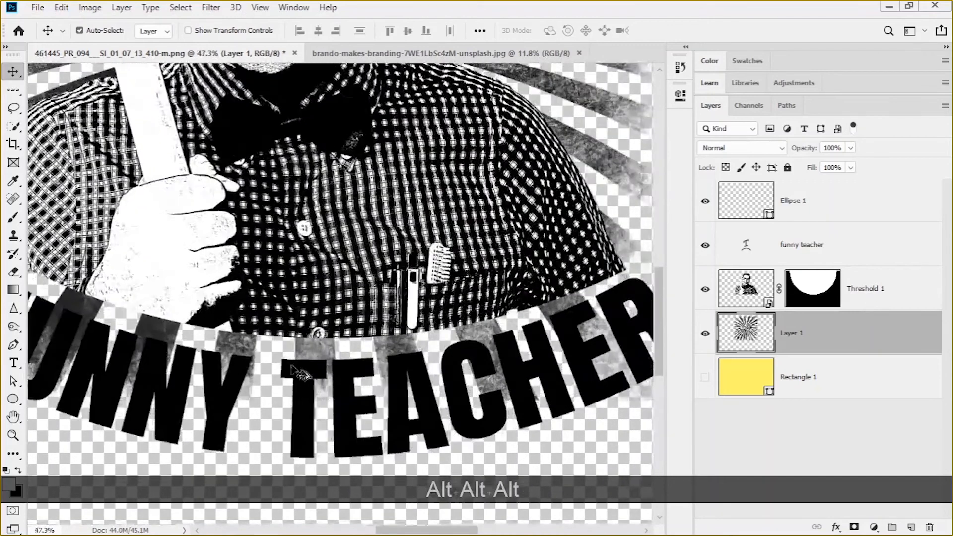
pyautogui.scroll(-2, 334, 360)
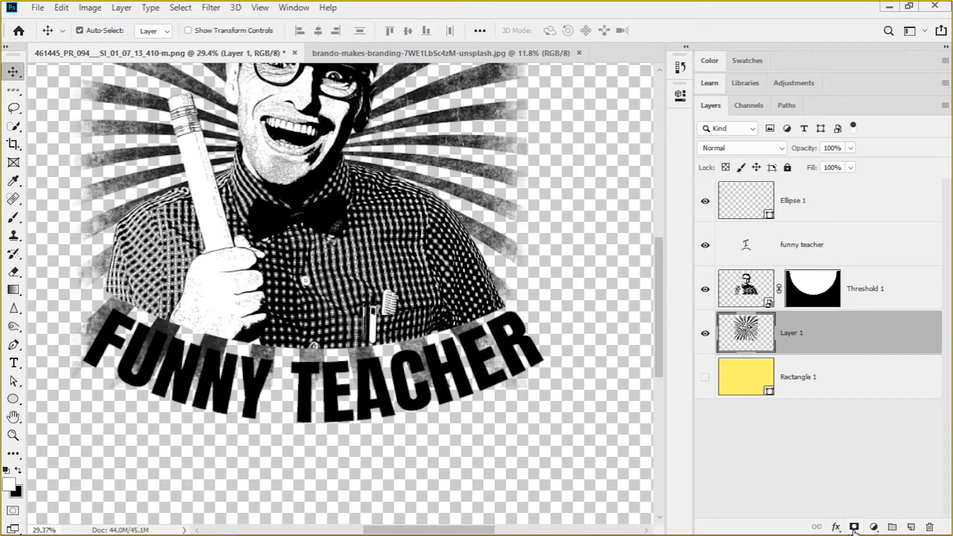
pyautogui.press('3')
pyautogui.press('2')
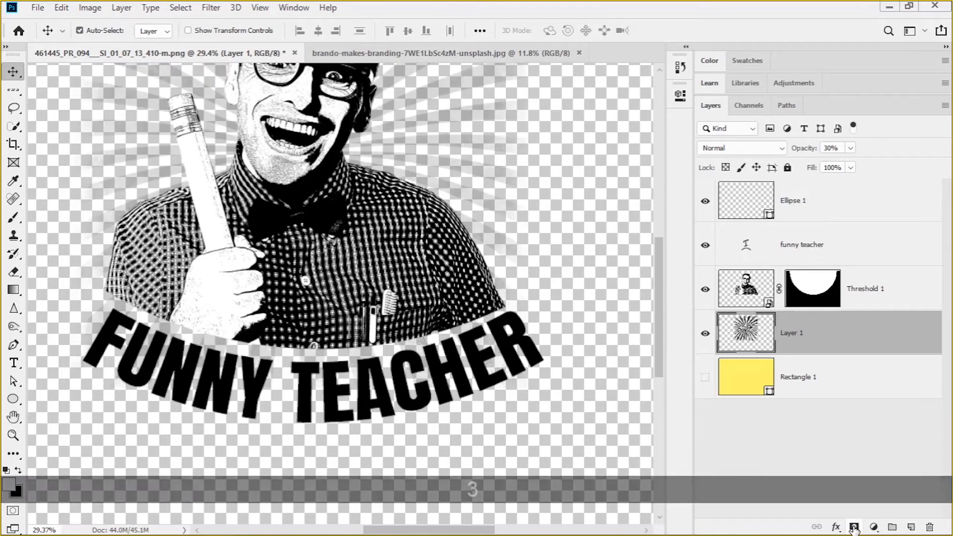
pyautogui.hotkey('ctrl', 'z')
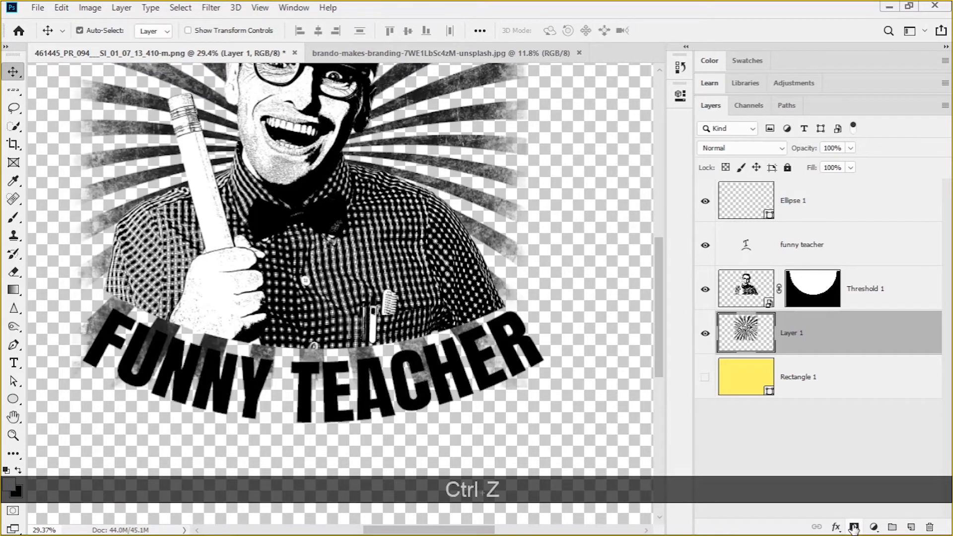
pyautogui.press('2')
pyautogui.hotkey('ctrl', 'z')
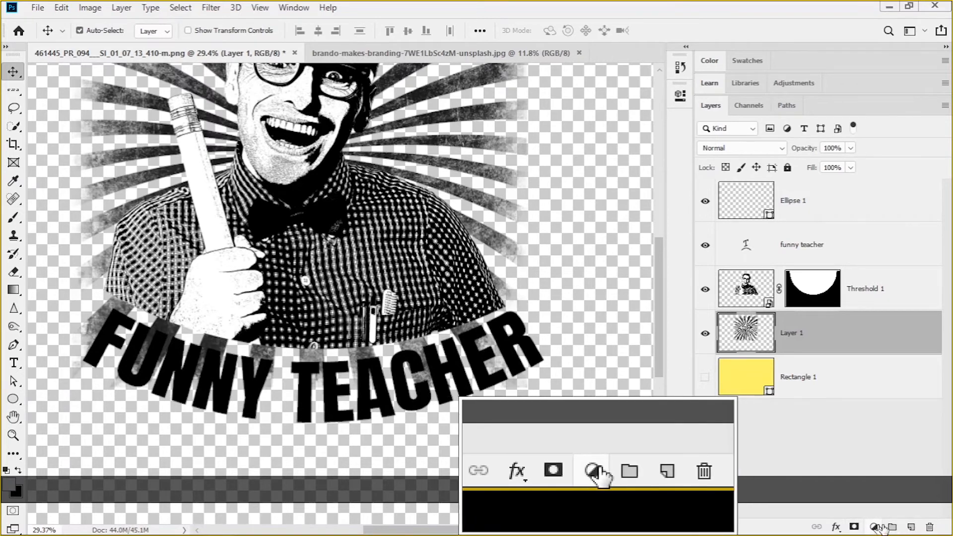
# Add a layer mask to the sunburst layer and choose the soft round brush with 59% hardness
pyautogui.press('F2')
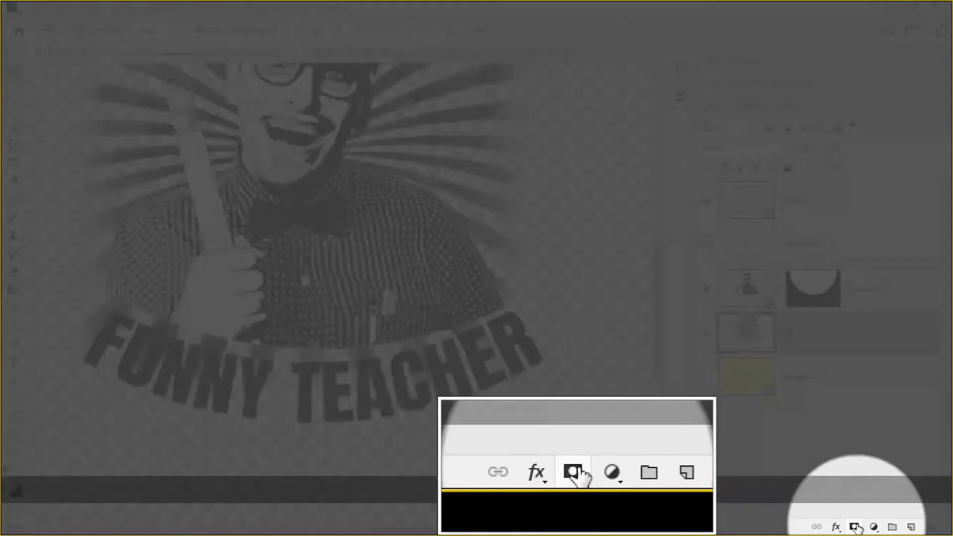
pyautogui.press('F1')
pyautogui.click(854, 526)
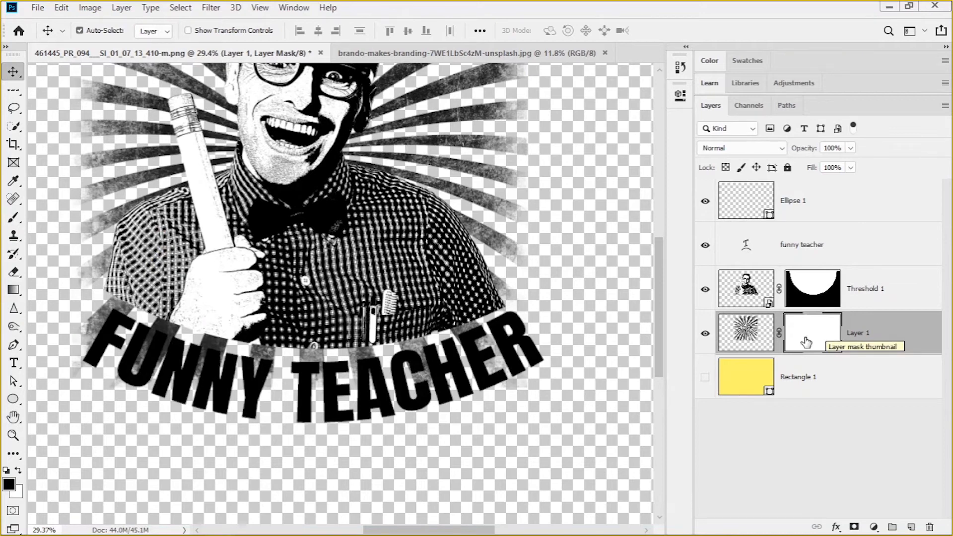
pyautogui.click(13, 223)
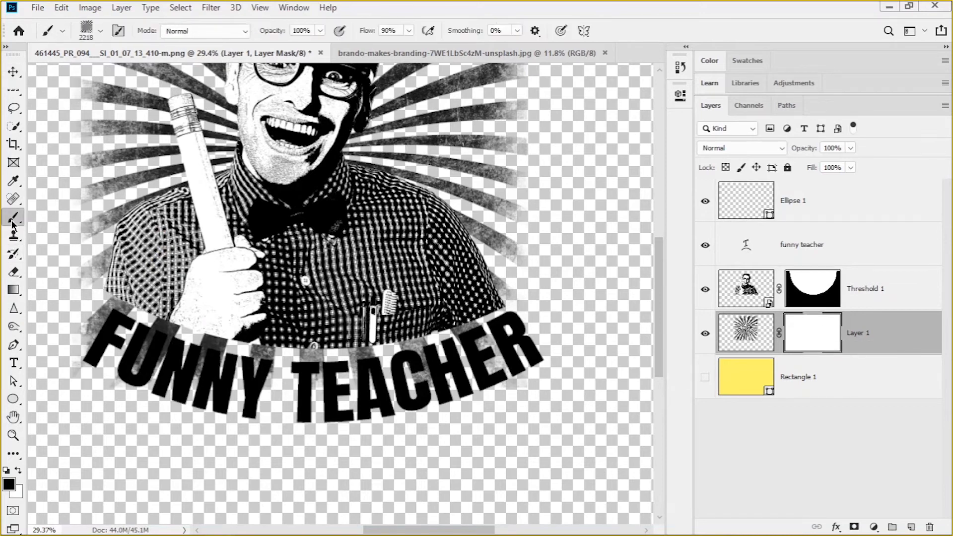
pyautogui.click(61, 33)
pyautogui.click(61, 33)
pyautogui.click(100, 34)
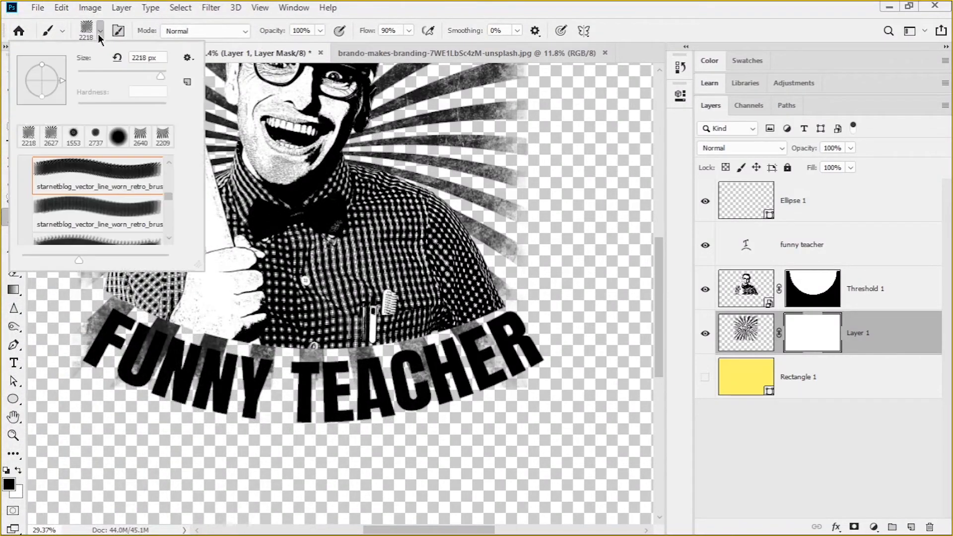
pyautogui.click(117, 138)
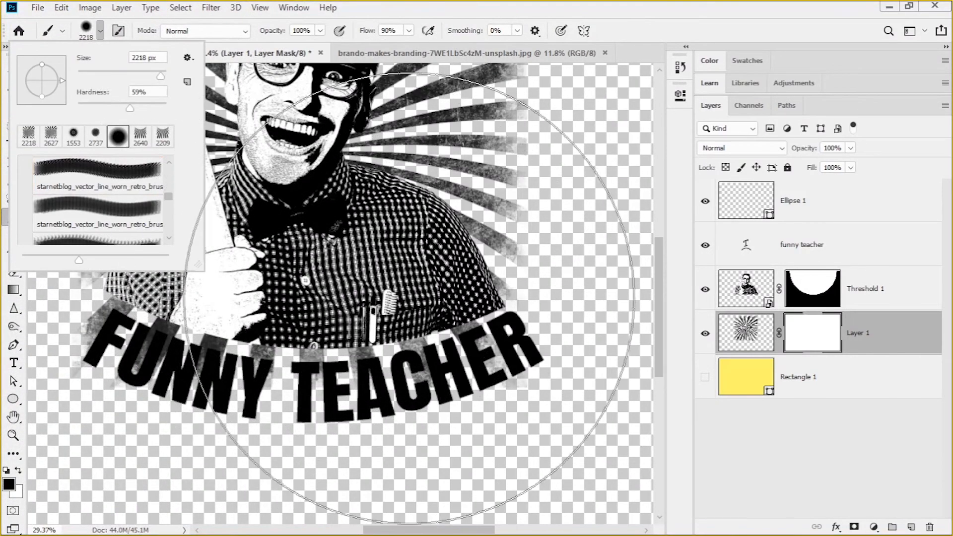
# Paint black on the sunburst's mask at about 427 px along the FUNNY TEACHER text to hide the rays behind the letters
pyautogui.moveTo(406, 299)
pyautogui.mouseDown()
pyautogui.moveTo(340, 306)
pyautogui.moveTo(219, 347)
pyautogui.mouseUp()
pyautogui.moveTo(103, 356)
pyautogui.mouseDown()
pyautogui.moveTo(118, 365)
pyautogui.moveTo(141, 350)
pyautogui.moveTo(437, 362)
pyautogui.moveTo(544, 352)
pyautogui.mouseUp()
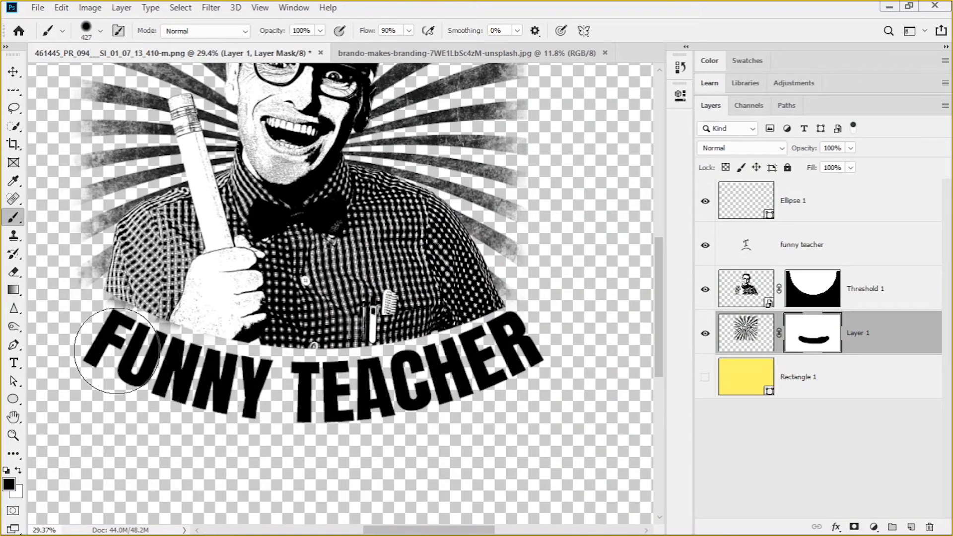
pyautogui.scroll(-4, 388, 305)
pyautogui.scroll(2, 387, 298)
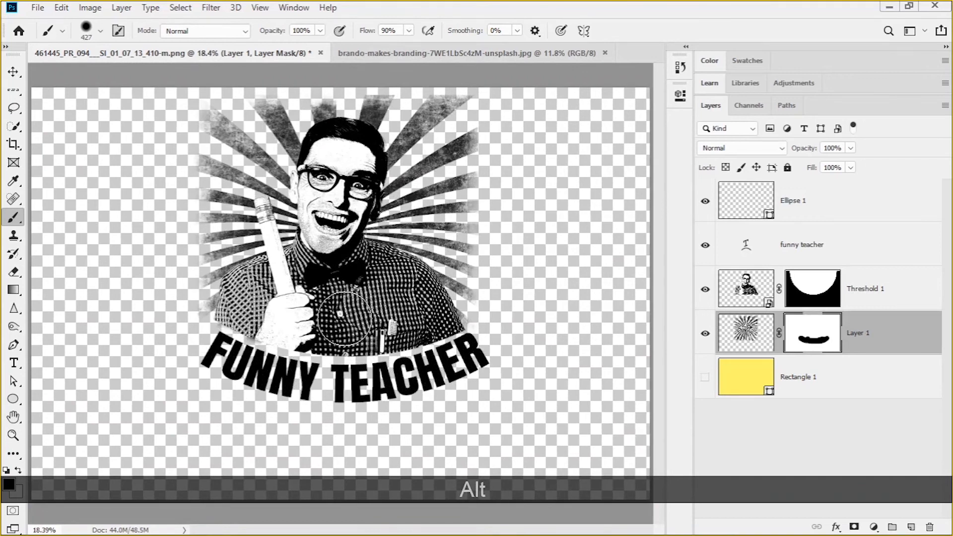
pyautogui.scroll(2, 344, 318)
pyautogui.scroll(-3, 278, 248)
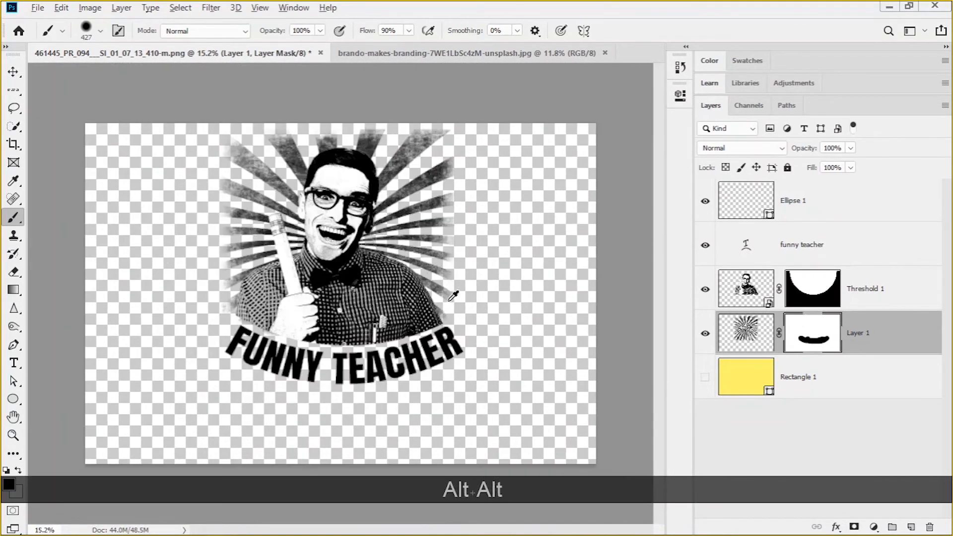
pyautogui.scroll(2, 453, 296)
pyautogui.scroll(-1, 358, 237)
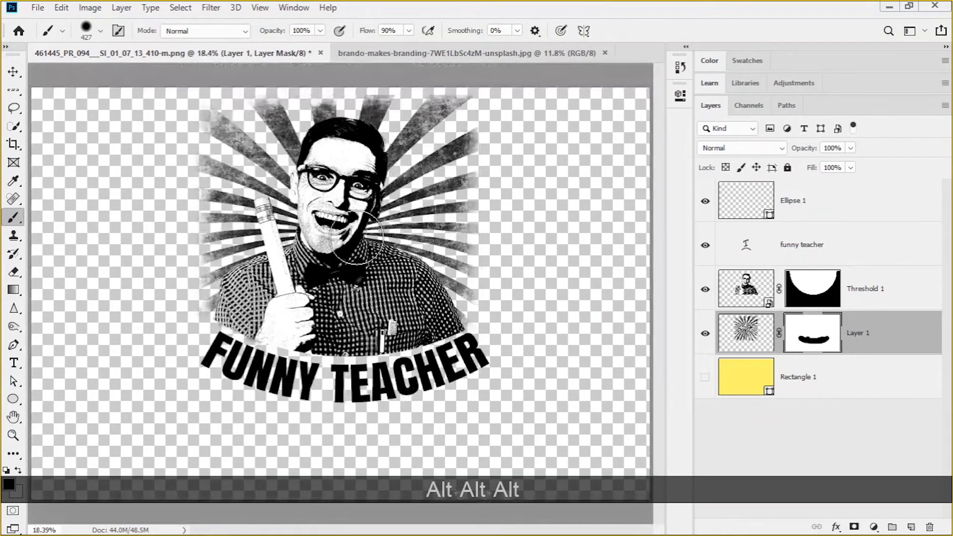
# Select the layers from Ellipse 1 down to Layer 1 and stamp the visible artwork into a new layer on top, keeping the originals
pyautogui.click(12, 69)
pyautogui.scroll(-1, 373, 301)
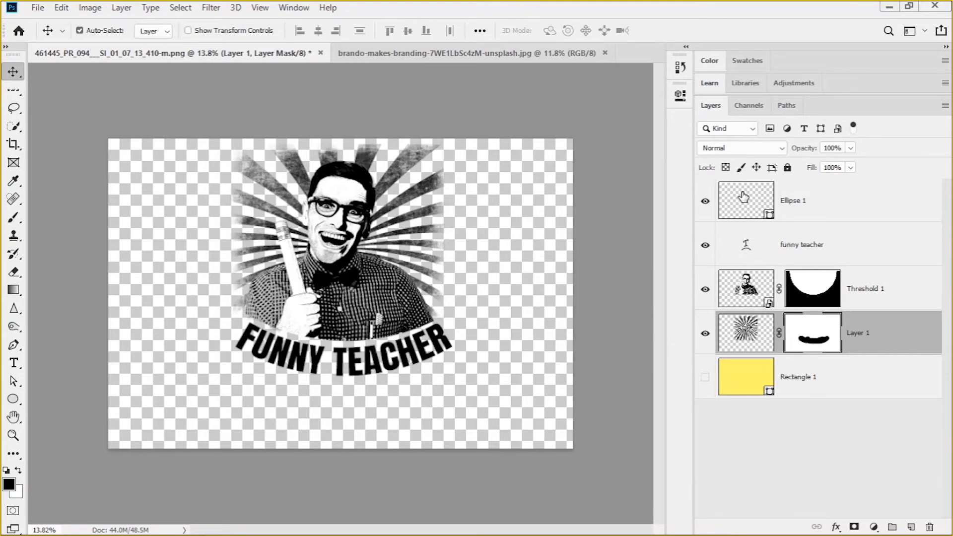
pyautogui.click(750, 207)
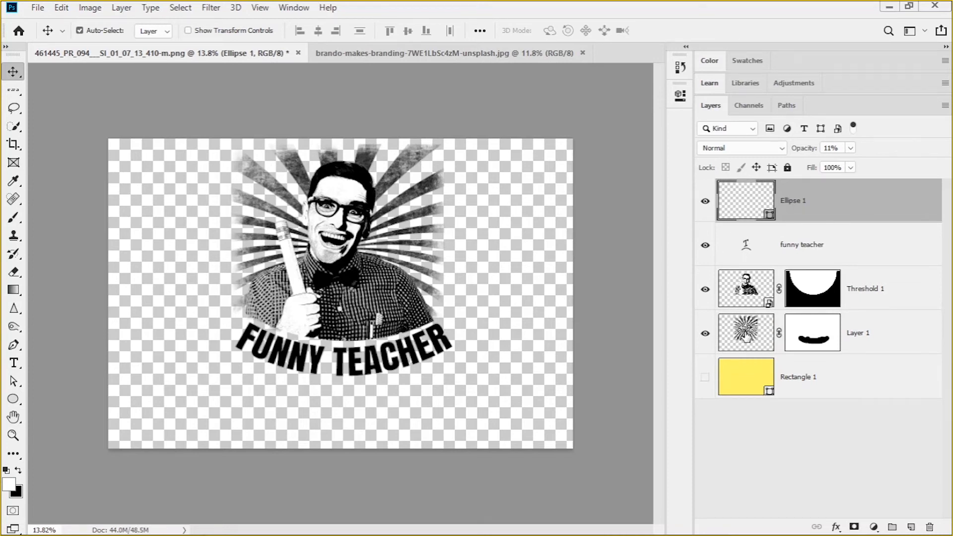
pyautogui.keyDown('shift'); pyautogui.click(746, 337); pyautogui.keyUp('shift')
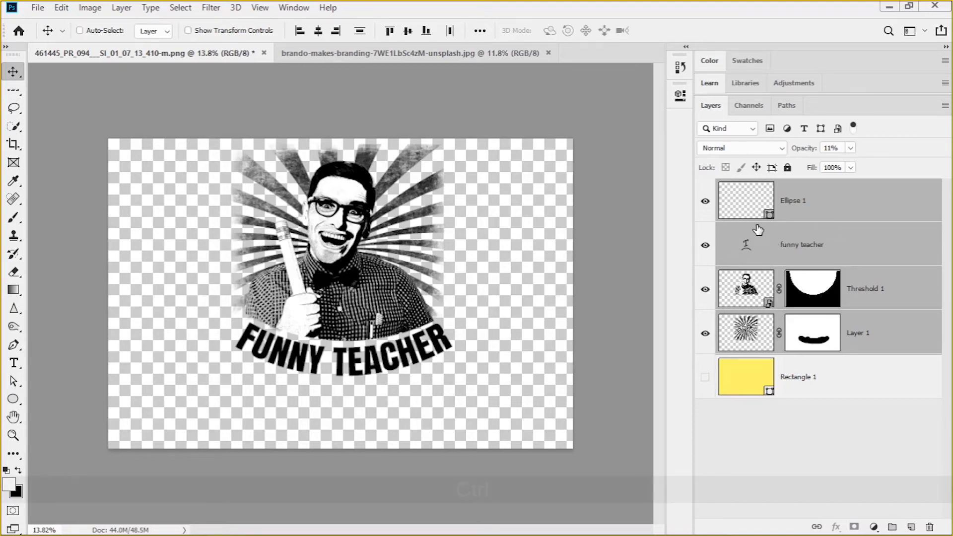
pyautogui.hotkey('ctrl', 'e')
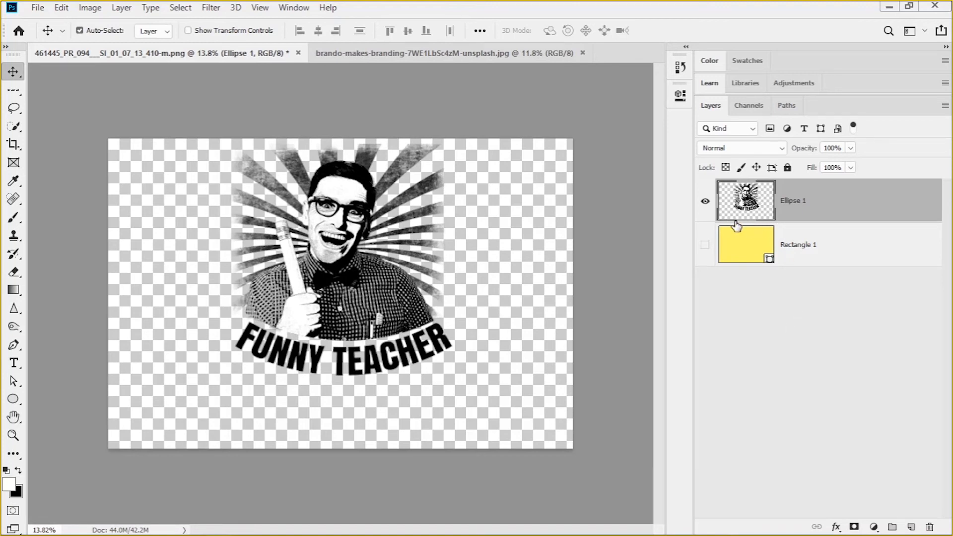
pyautogui.hotkey('ctrl', 'z')
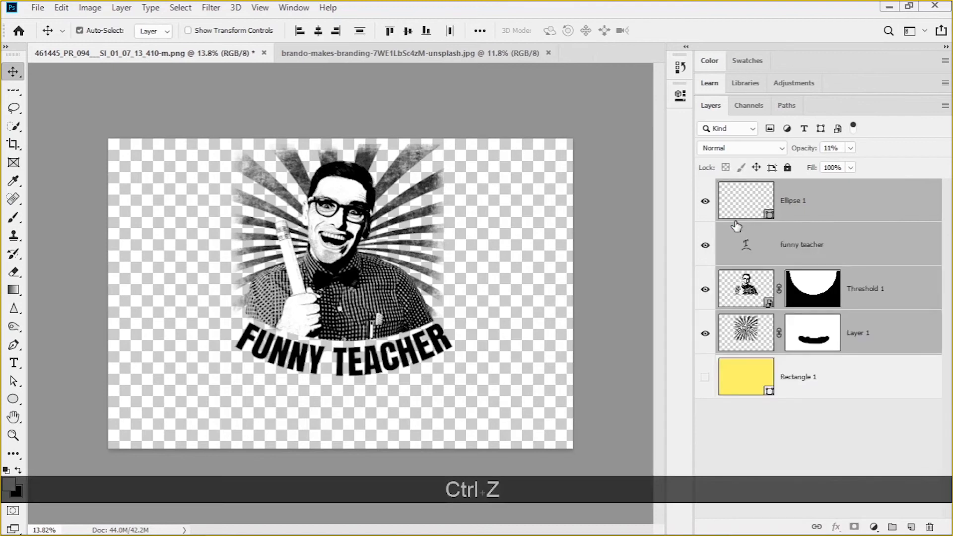
pyautogui.press('ctrl')
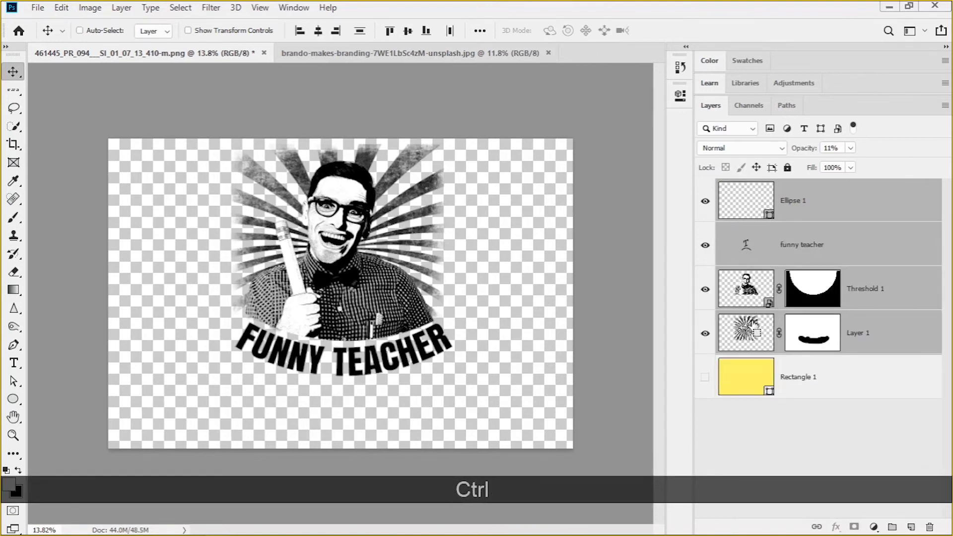
pyautogui.press('alt')
pyautogui.press('shift')
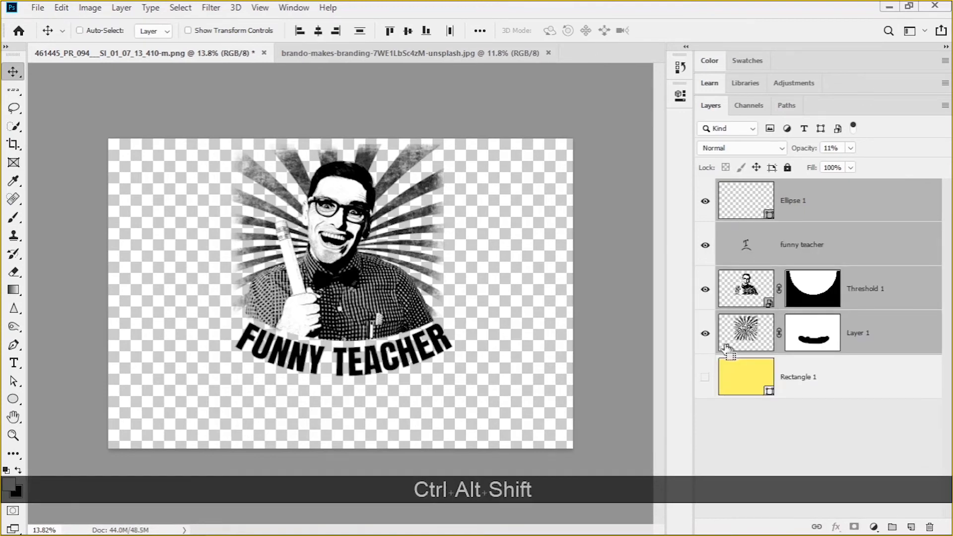
pyautogui.press('shift')
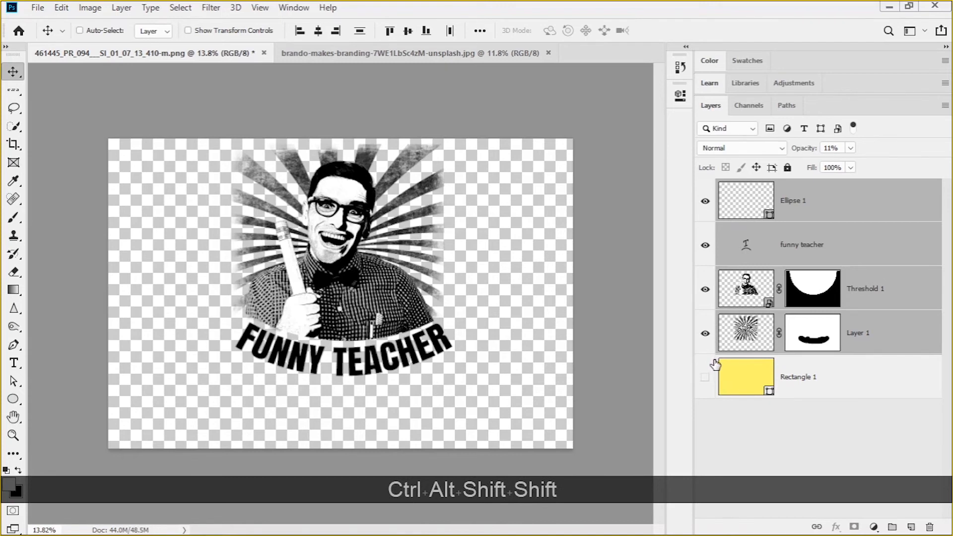
pyautogui.hotkey('ctrl', 'alt', 'shift', 'e')
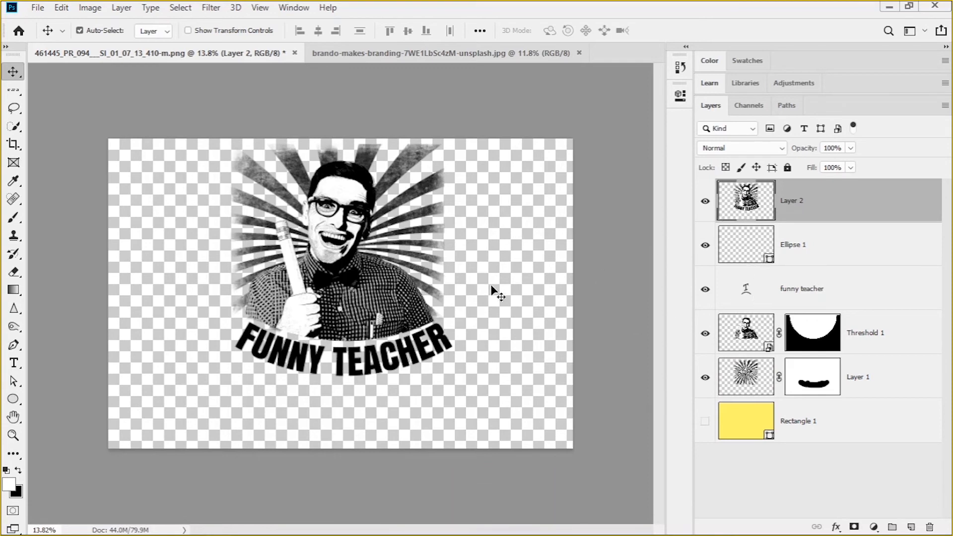
# Copy the stamped design layer into the brando-makes-branding T-shirt photo and place it over the chest
pyautogui.moveTo(341, 225)
pyautogui.mouseDown()
pyautogui.moveTo(333, 207)
pyautogui.moveTo(335, 216)
pyautogui.mouseUp()
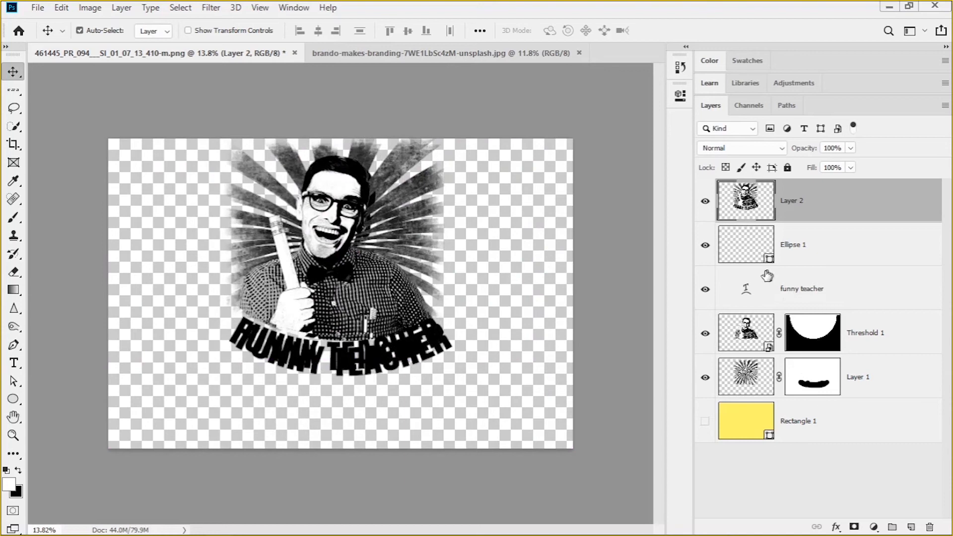
pyautogui.moveTo(322, 227); pyautogui.dragTo(365, 270)
pyautogui.moveTo(348, 237)
pyautogui.mouseDown()
pyautogui.moveTo(364, 235)
pyautogui.moveTo(360, 246)
pyautogui.mouseUp()
# Scale the design proportionally to about 76% and position it centred on the shirt's chest
pyautogui.hotkey('ctrl', 't')
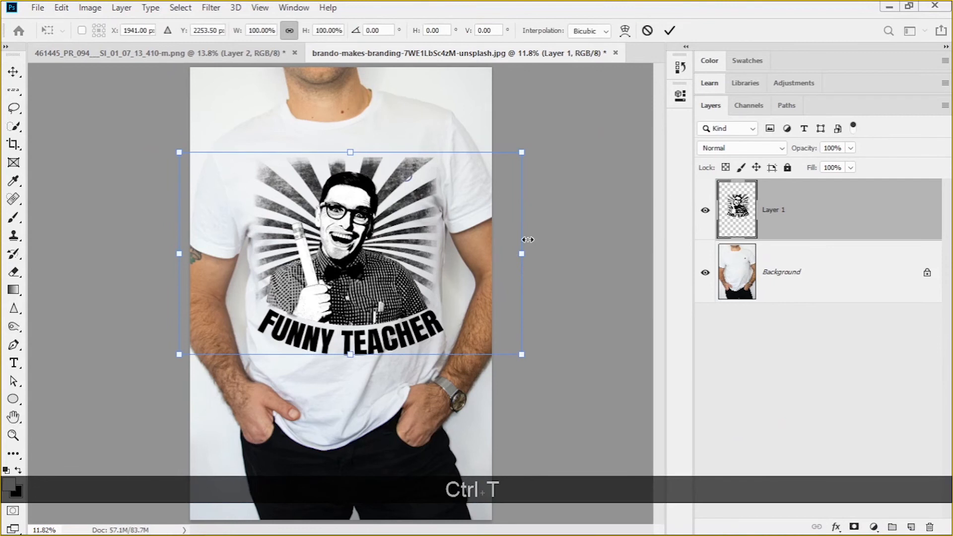
pyautogui.moveTo(525, 152); pyautogui.dragTo(466, 186)
pyautogui.moveTo(295, 292); pyautogui.dragTo(315, 275)
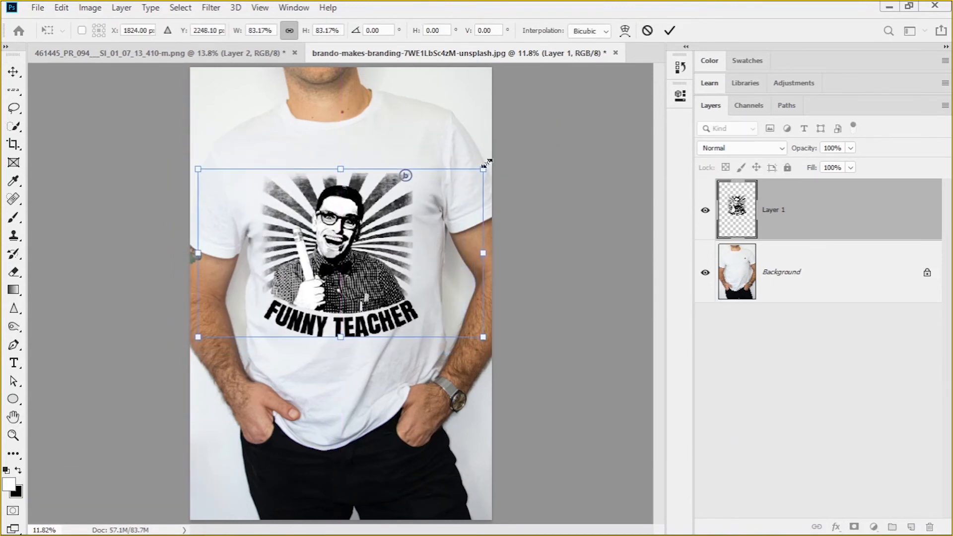
pyautogui.moveTo(489, 170); pyautogui.dragTo(467, 191)
pyautogui.moveTo(356, 271); pyautogui.dragTo(368, 255)
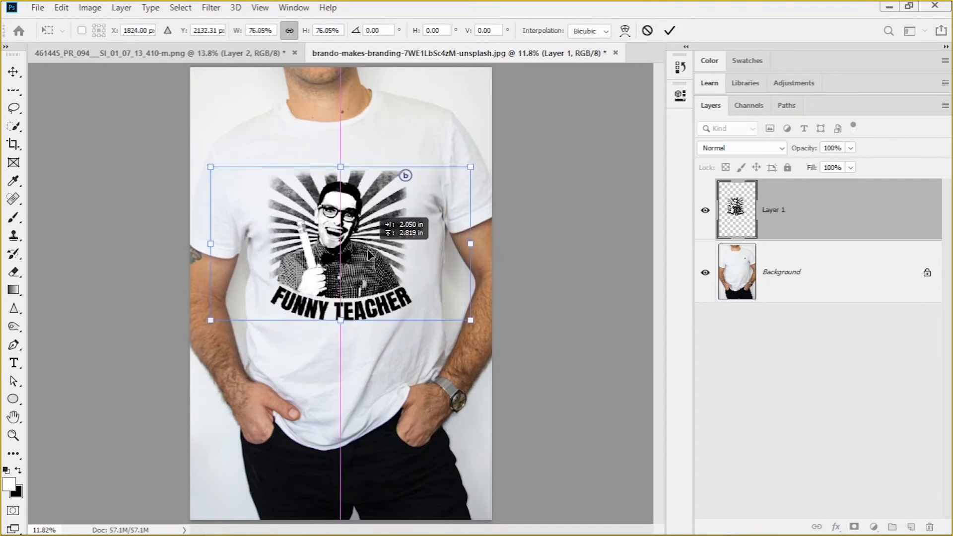
pyautogui.click(12, 72)
# Set the design layer's blend mode to Multiply so it blends with the T-shirt fabric
pyautogui.scroll(5, 356, 303)
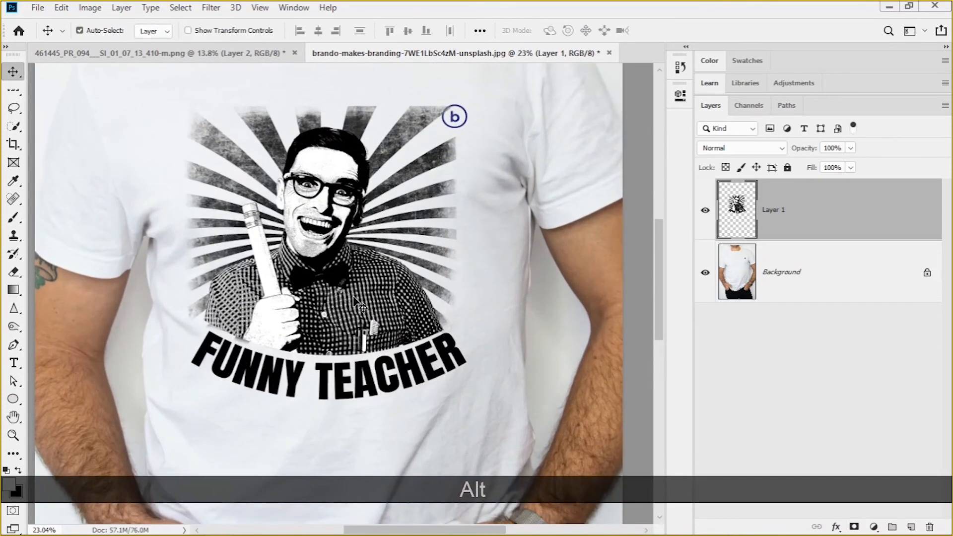
pyautogui.scroll(3, 362, 308)
pyautogui.scroll(-3, 362, 309)
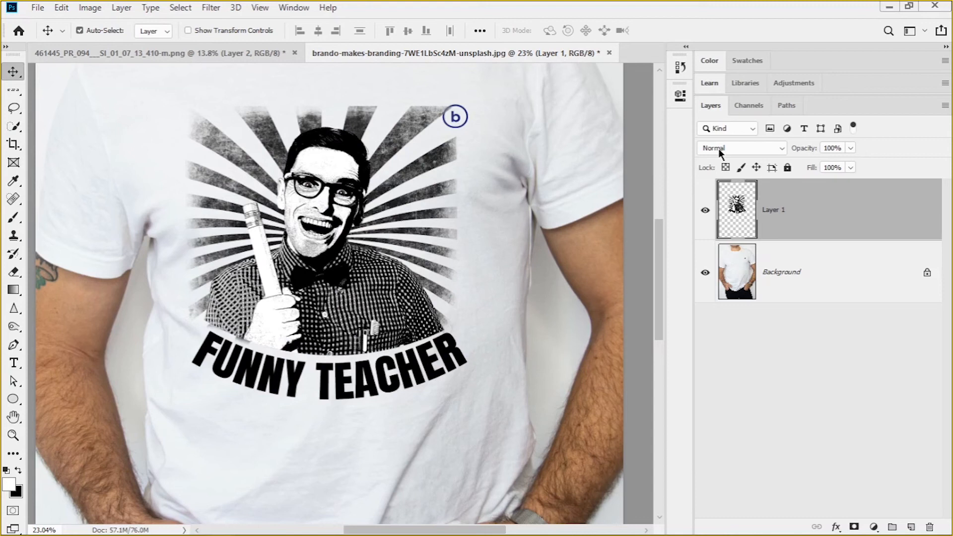
pyautogui.press('F1')
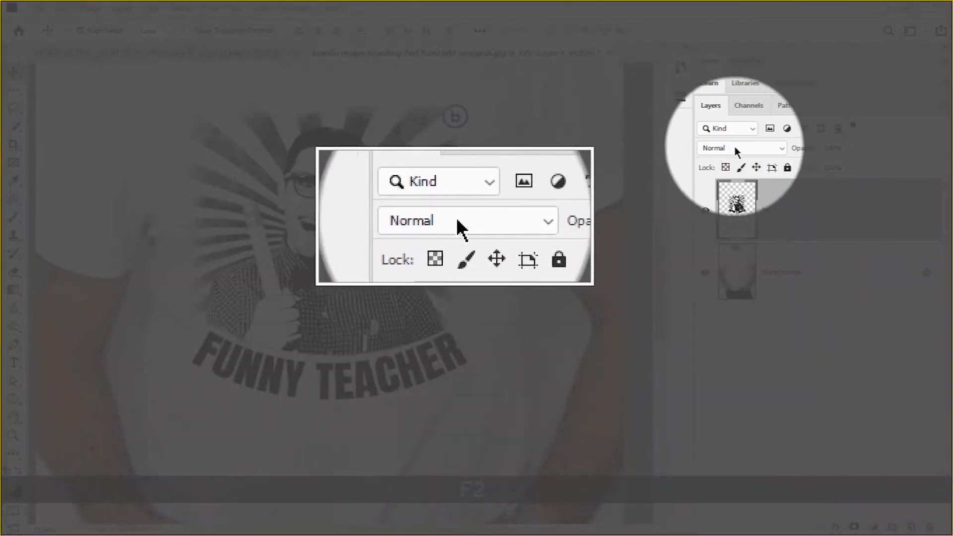
pyautogui.click(728, 146)
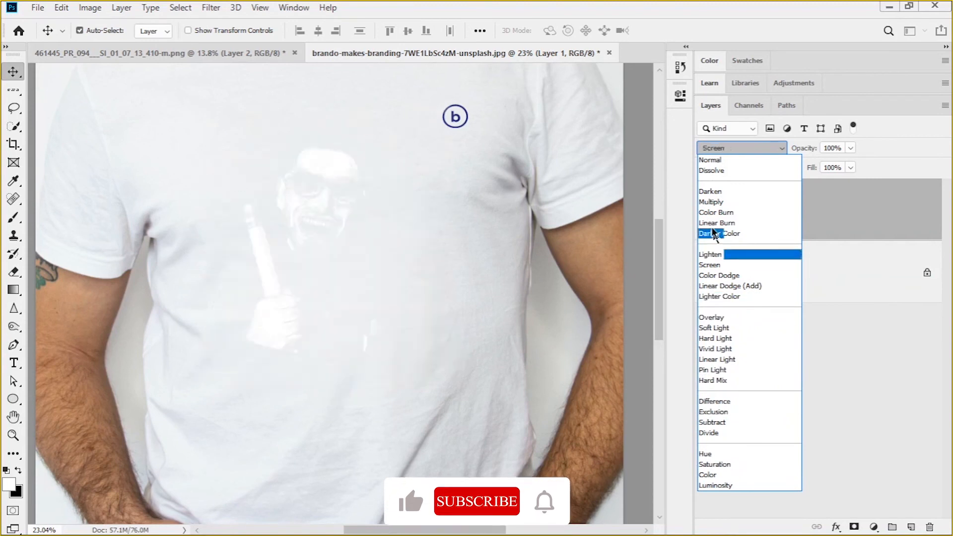
pyautogui.click(713, 202)
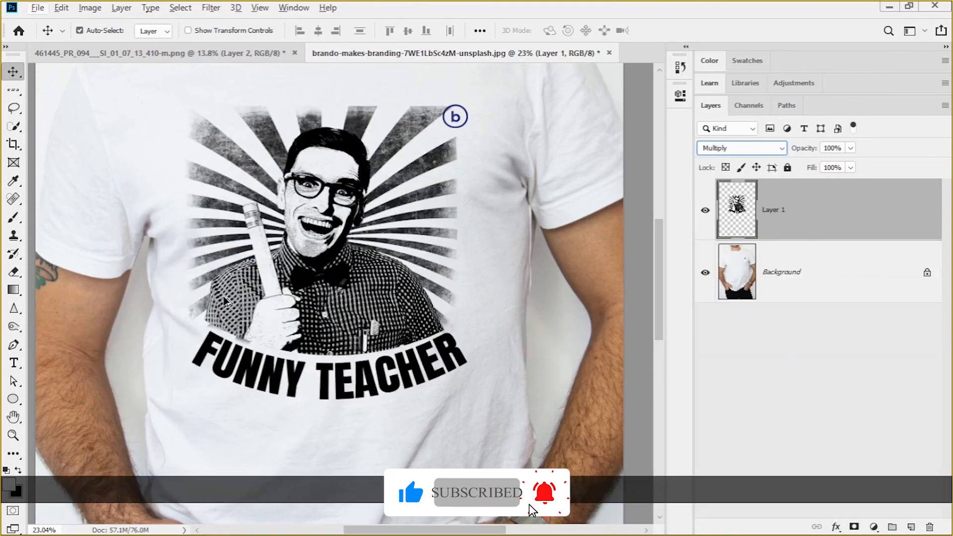
# Examine the blended FUNNY TEACHER print on the T-shirt up close and at full view
pyautogui.keyDown('alt'); pyautogui.scroll(-2, 327, 218); pyautogui.keyUp('alt')
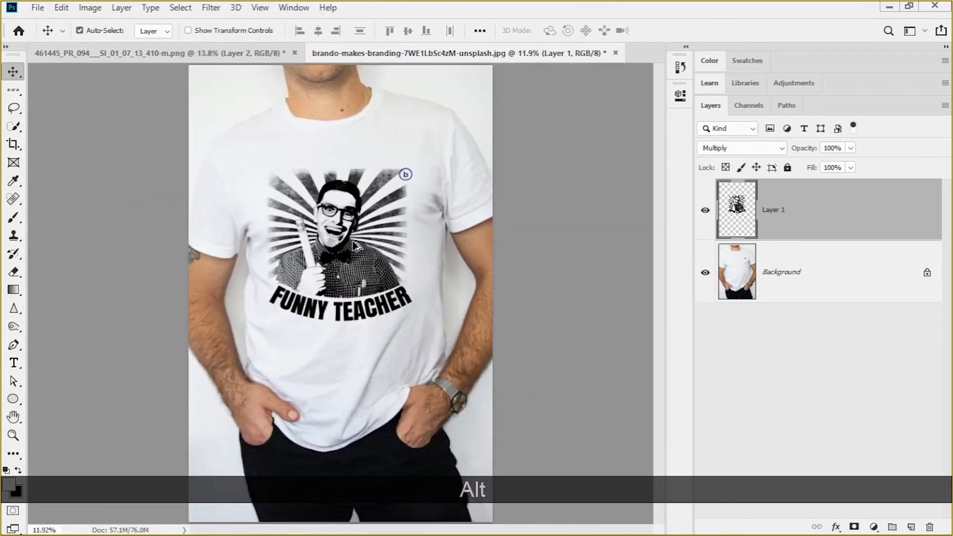
pyautogui.keyDown('alt'); pyautogui.scroll(1, 405, 255); pyautogui.keyUp('alt')
pyautogui.keyDown('alt'); pyautogui.scroll(-2, 305, 248); pyautogui.keyUp('alt')
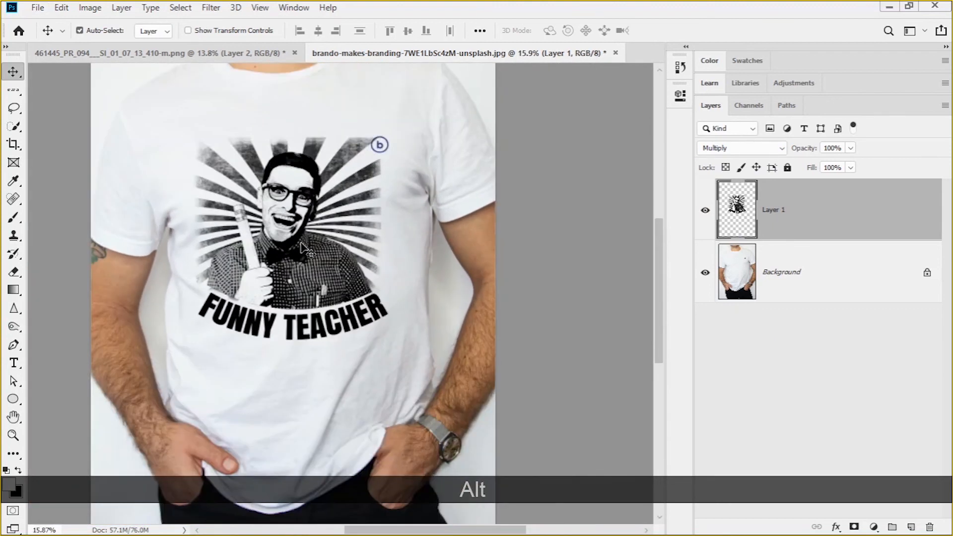
pyautogui.keyDown('alt'); pyautogui.scroll(3, 304, 248); pyautogui.keyUp('alt')
pyautogui.scroll(-3, 300, 243)
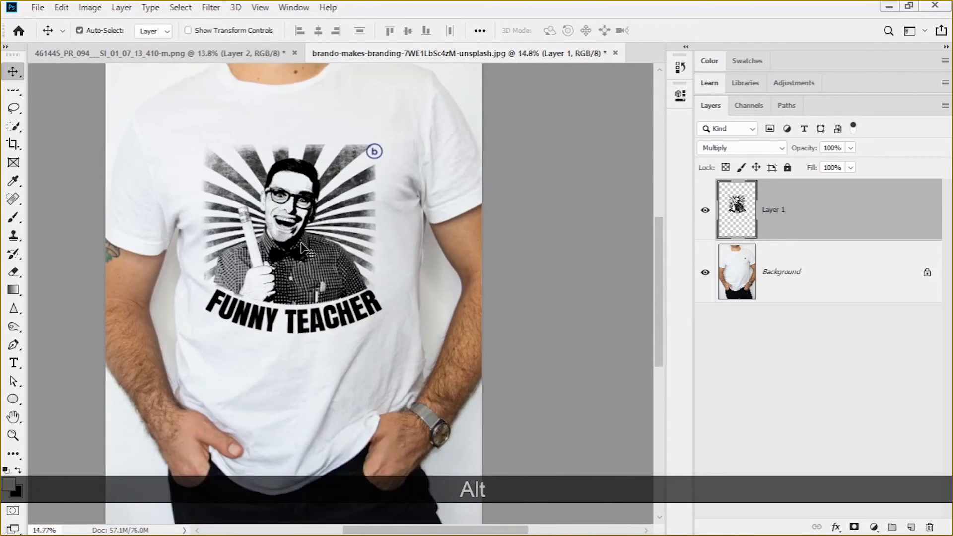
pyautogui.hotkey('ctrl', 'alt', '0')
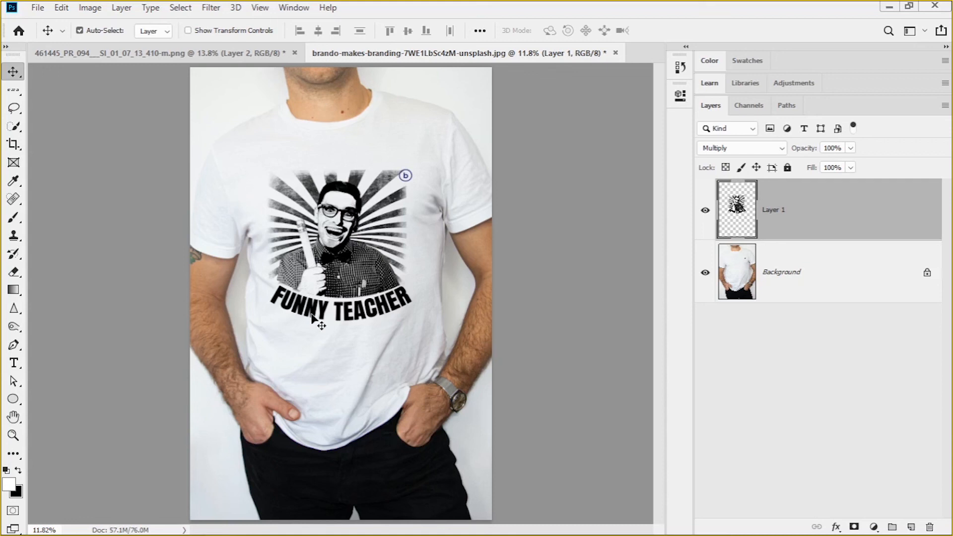
pyautogui.scroll(5, 313, 320)
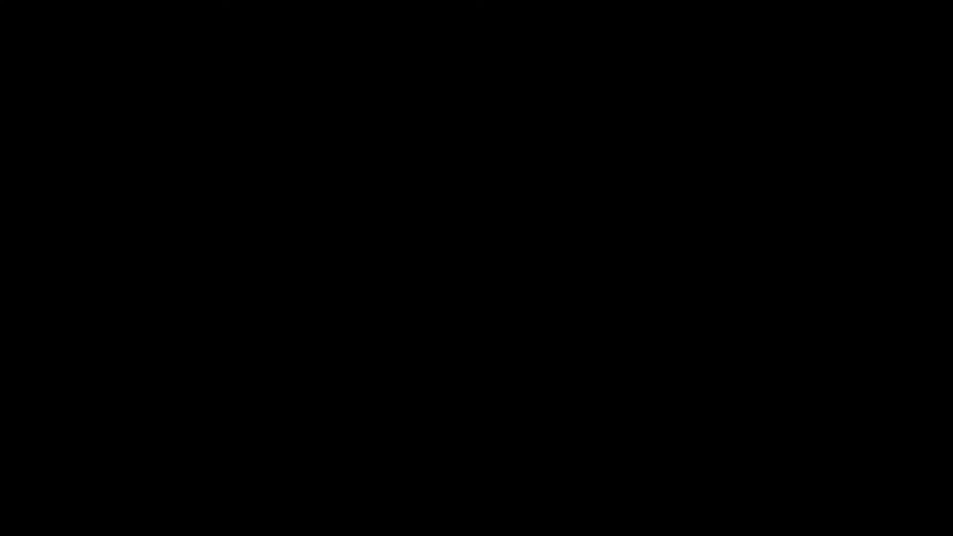